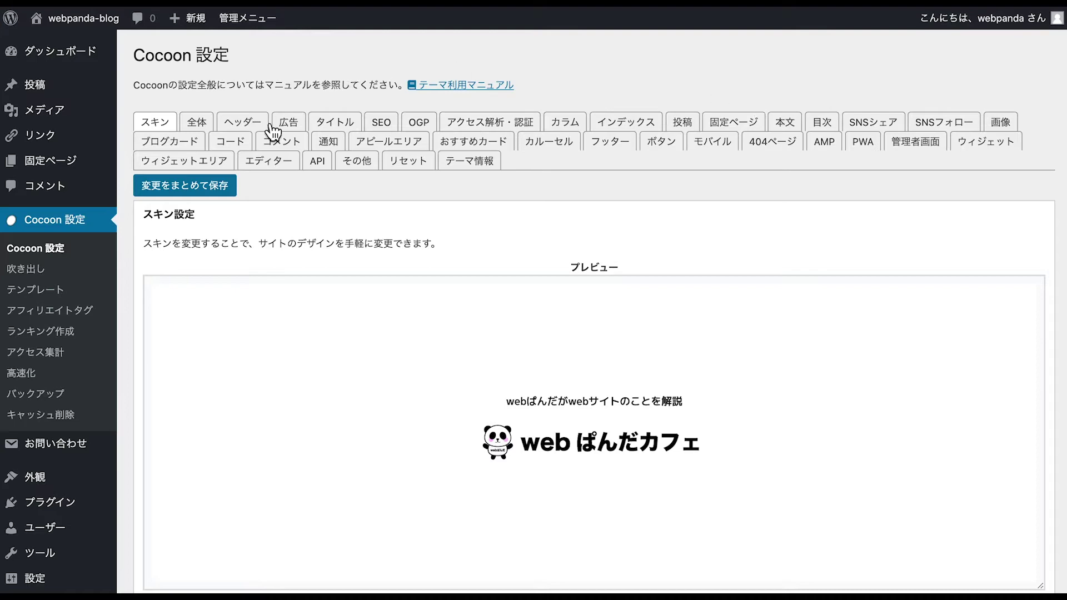
Set the front page title format to サイト名 | キャッチフレーズ in the title settings, save the changes and check the preview.
click(341, 127)
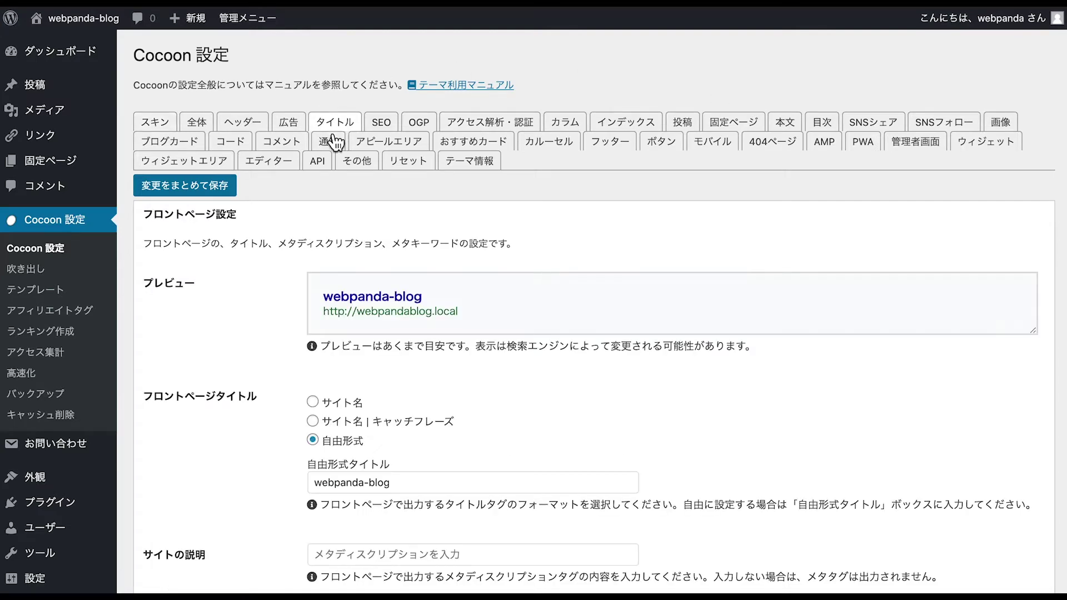
scroll(301, 334, down, 2)
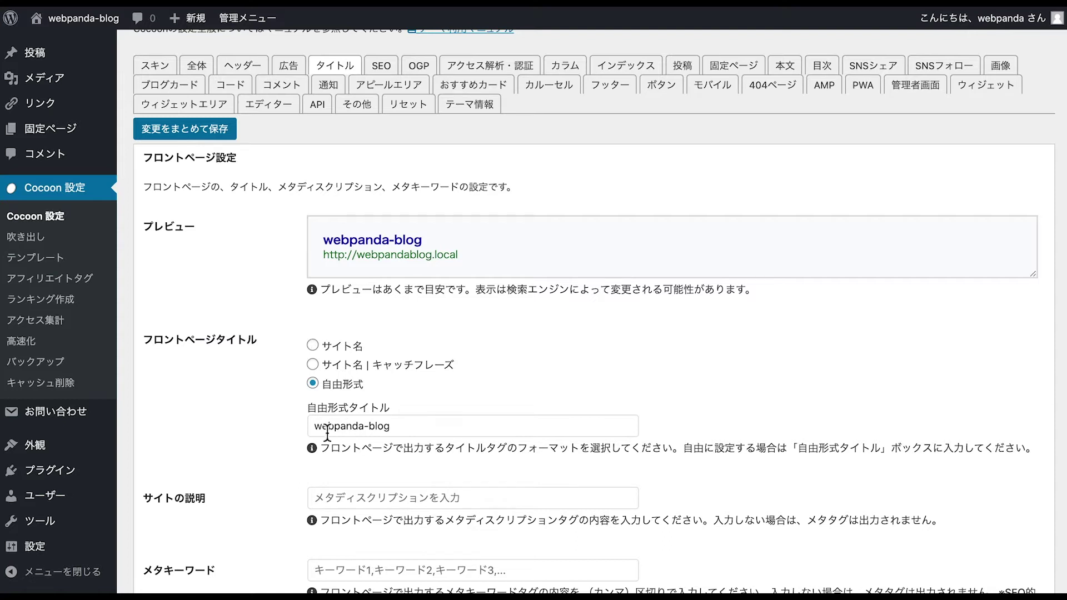
click(313, 366)
click(182, 131)
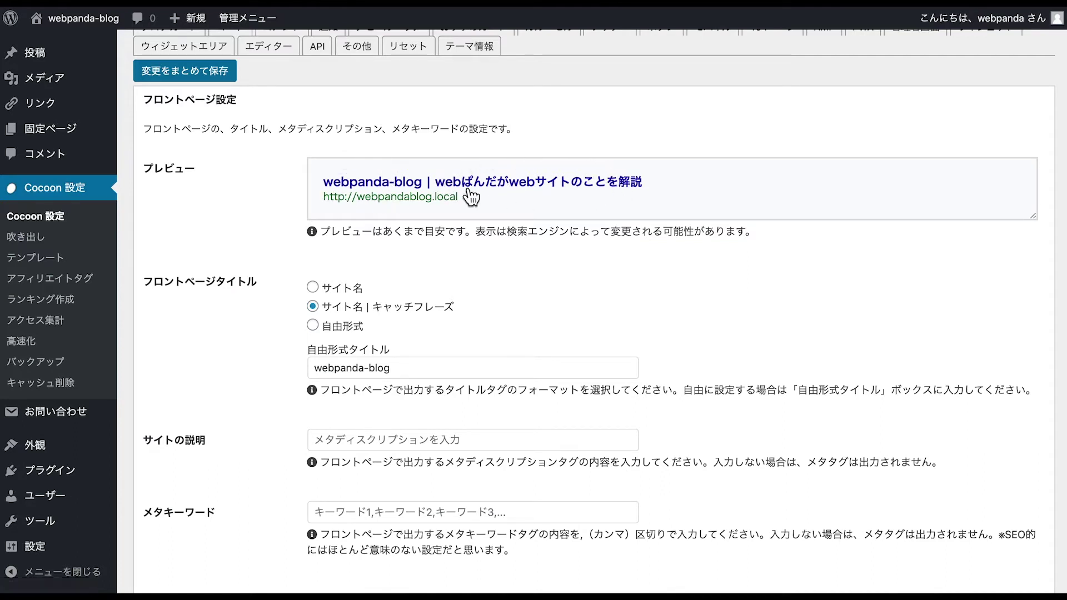
drag(665, 184, 322, 181)
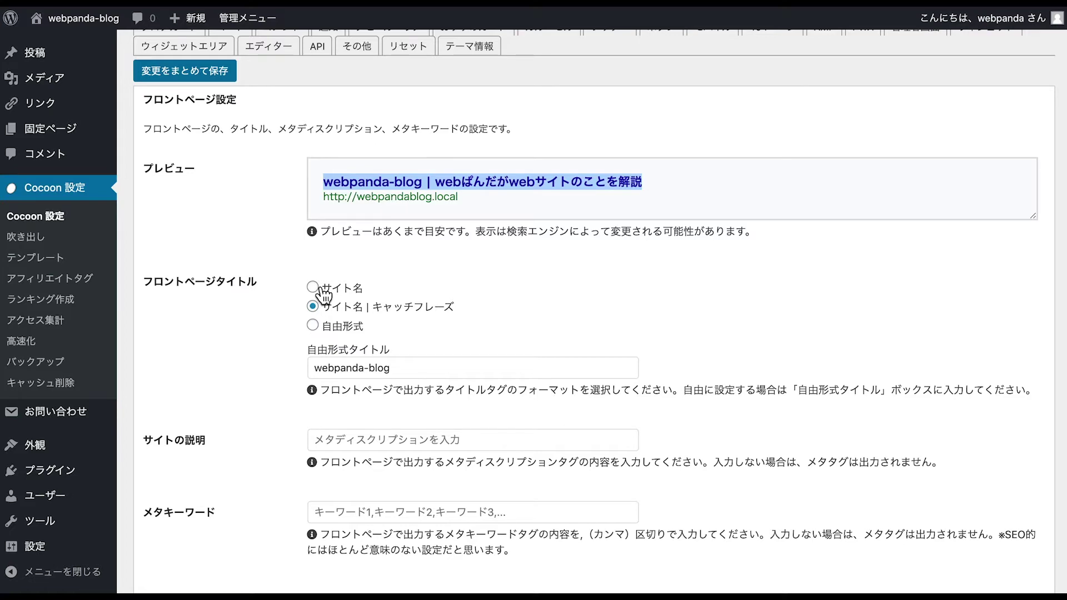
scroll(324, 295, up, 3)
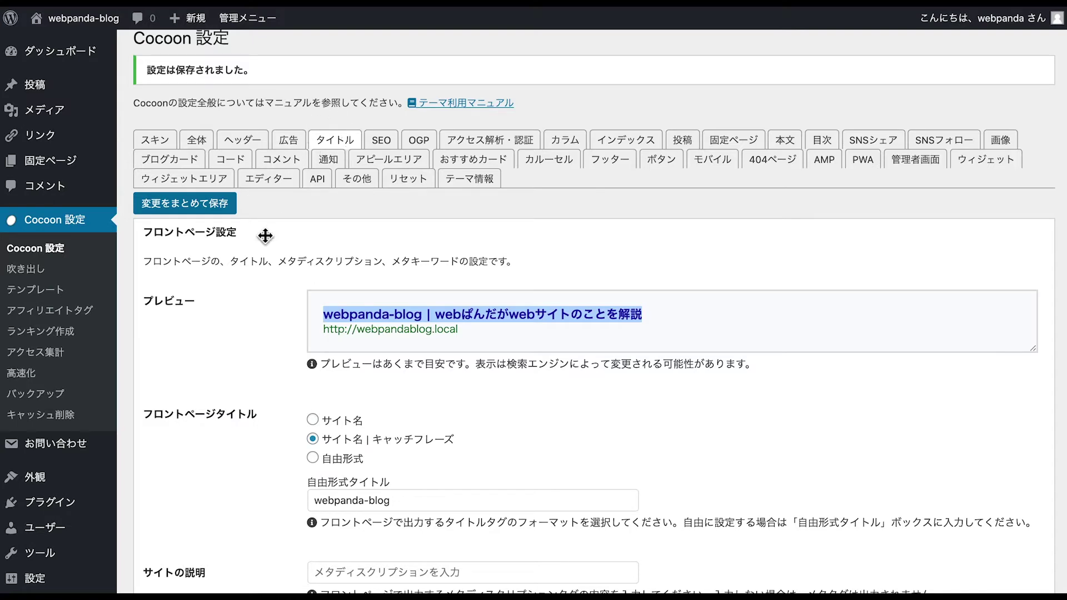
scroll(283, 318, down, 3)
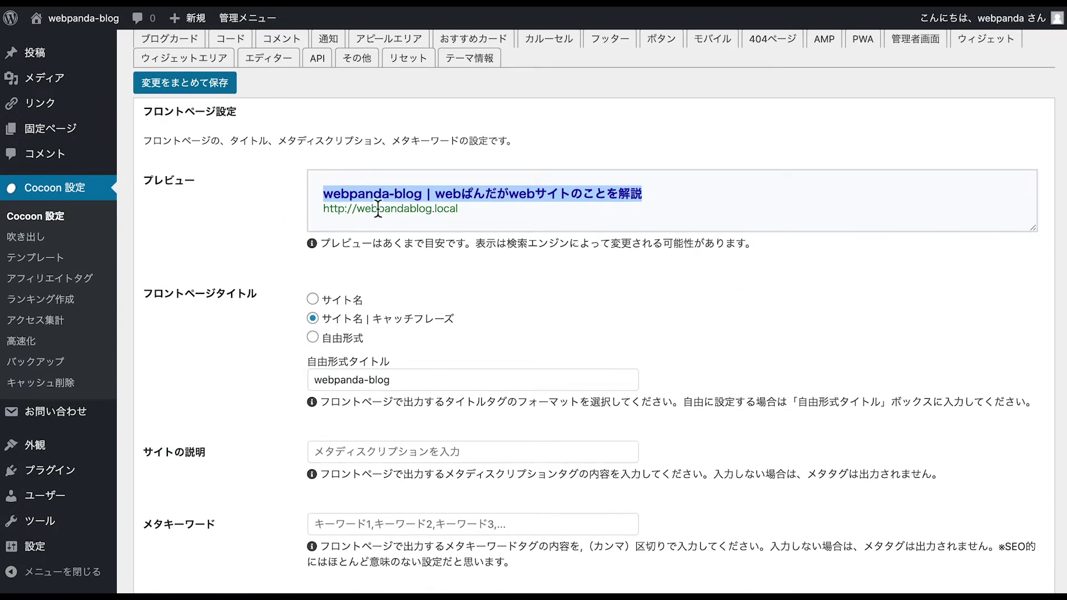
Open the WordPress general settings and examine the site title and キャッチフレーズ values.
mouse_move(95, 553)
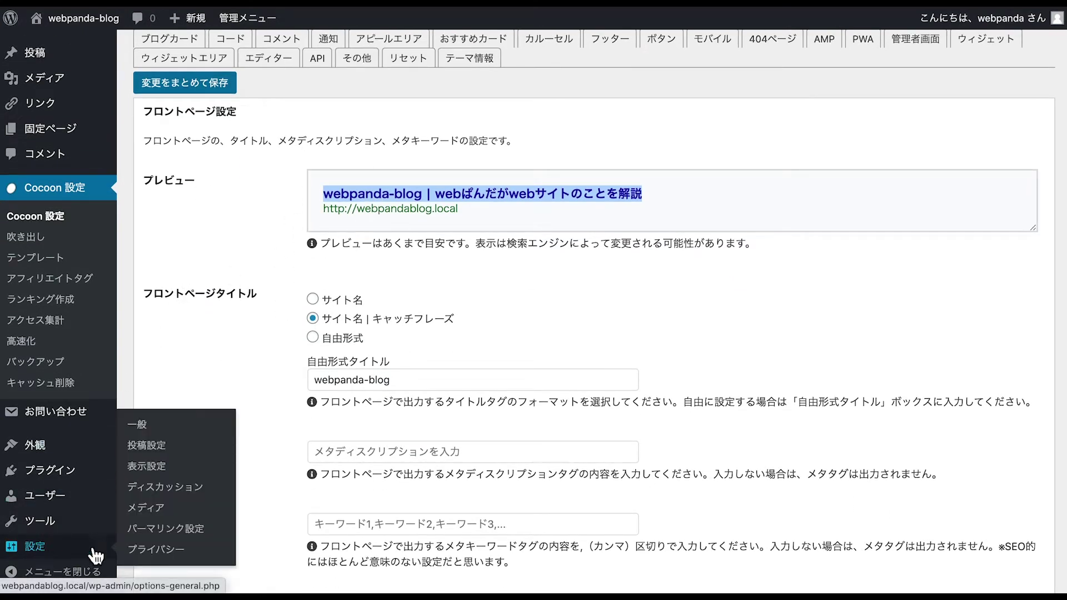
click(156, 432)
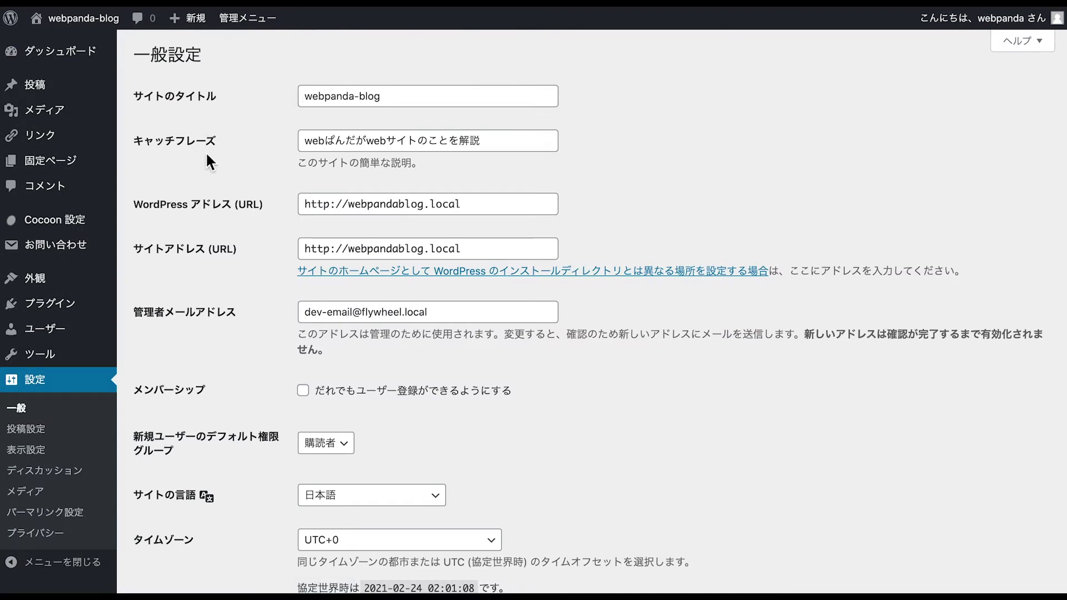
drag(407, 100, 240, 100)
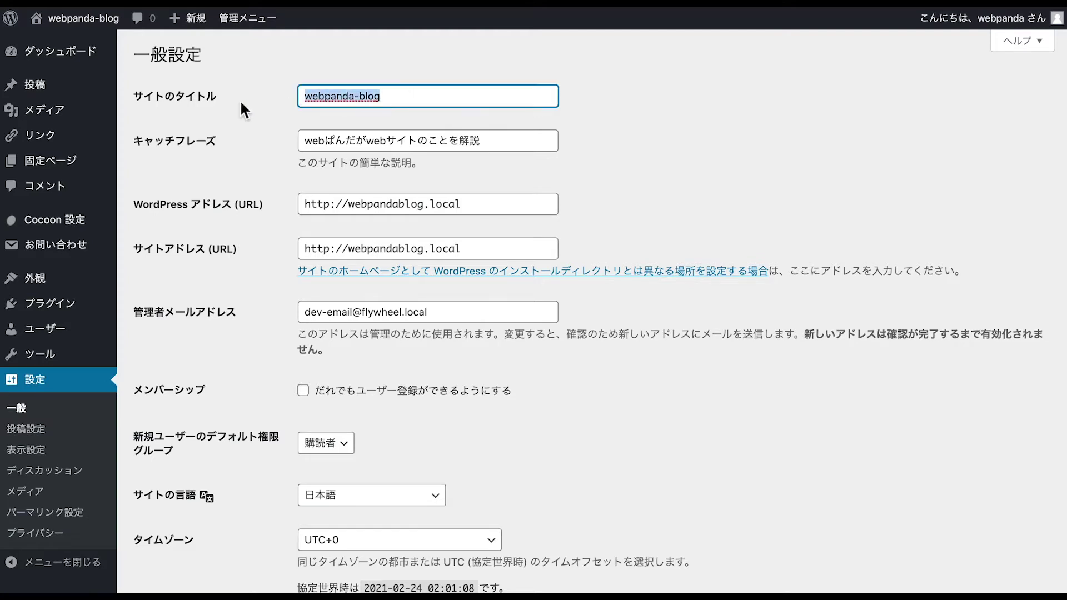
drag(503, 142, 246, 140)
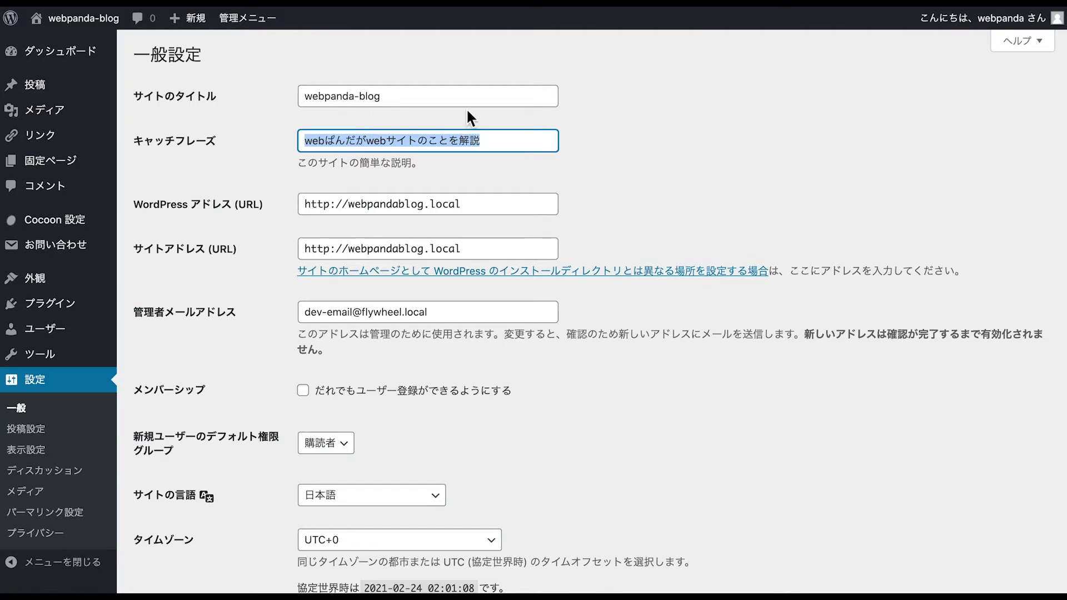
Return to the Cocoon title settings and select 自由形式 as the front page title format.
click(99, 225)
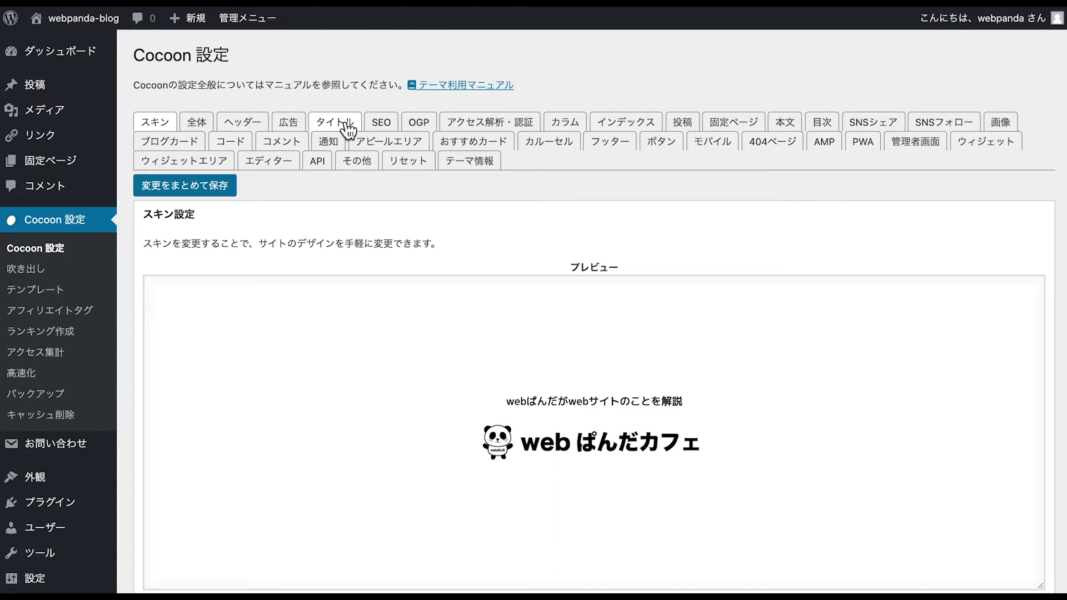
click(347, 125)
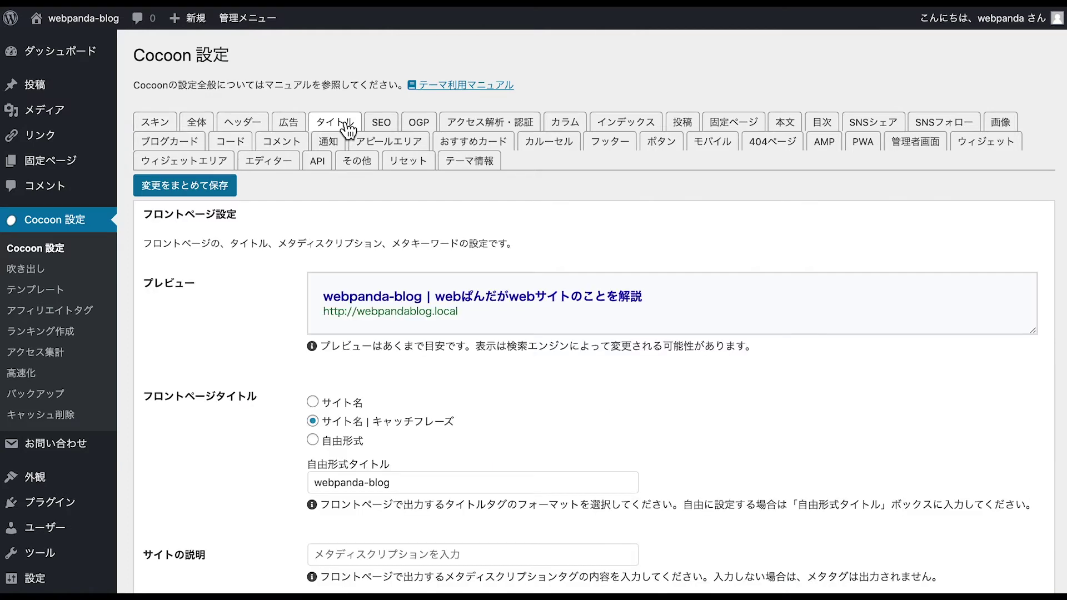
scroll(273, 252, down, 2)
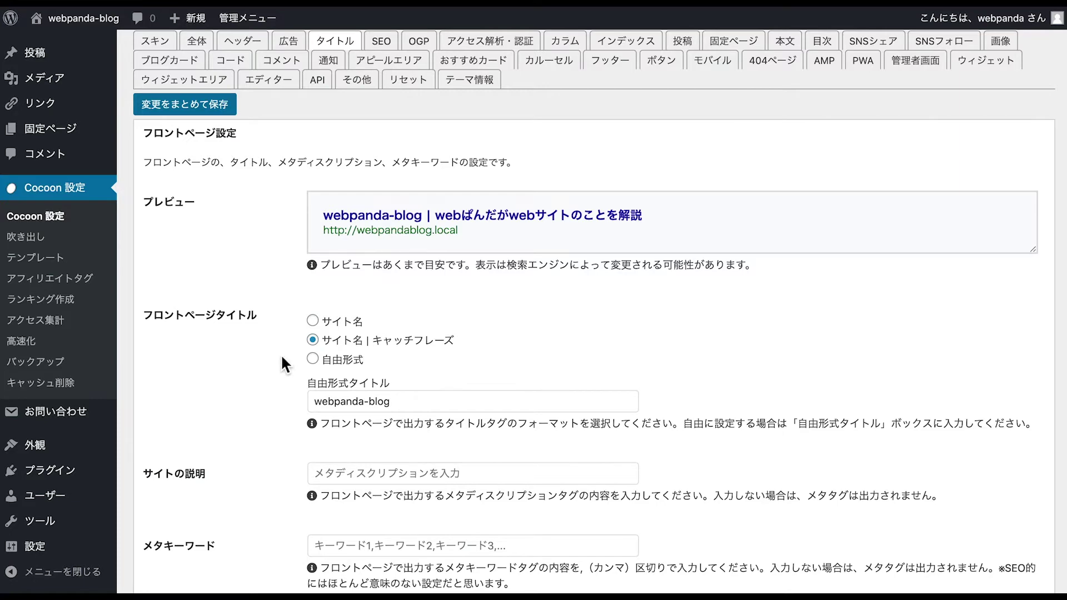
scroll(281, 355, down, 2)
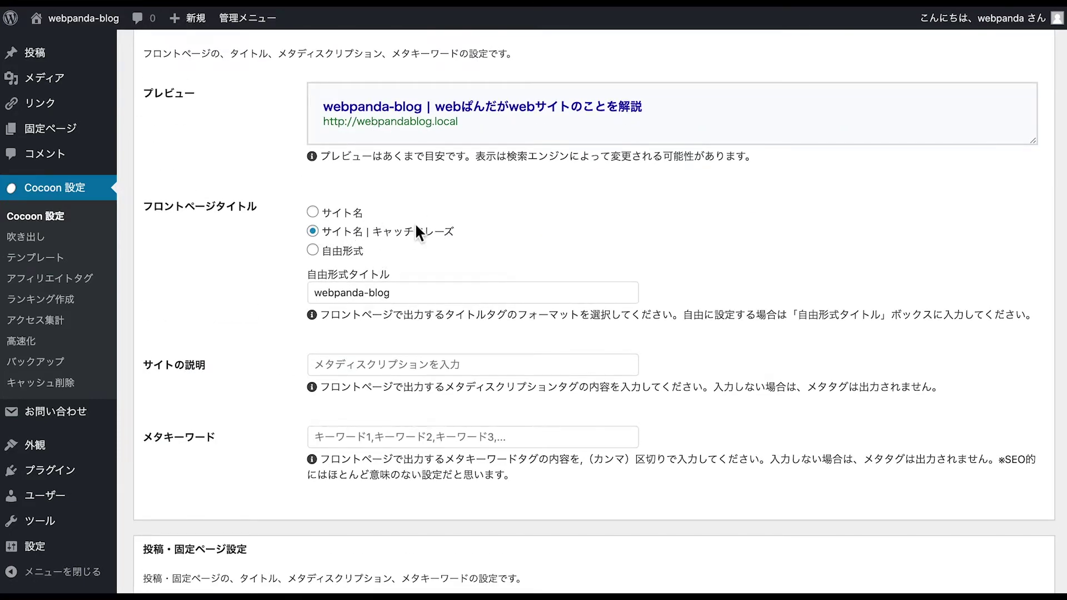
click(313, 251)
Replace the free-form front page title with "webサイトチャンネルです！".
click(401, 295)
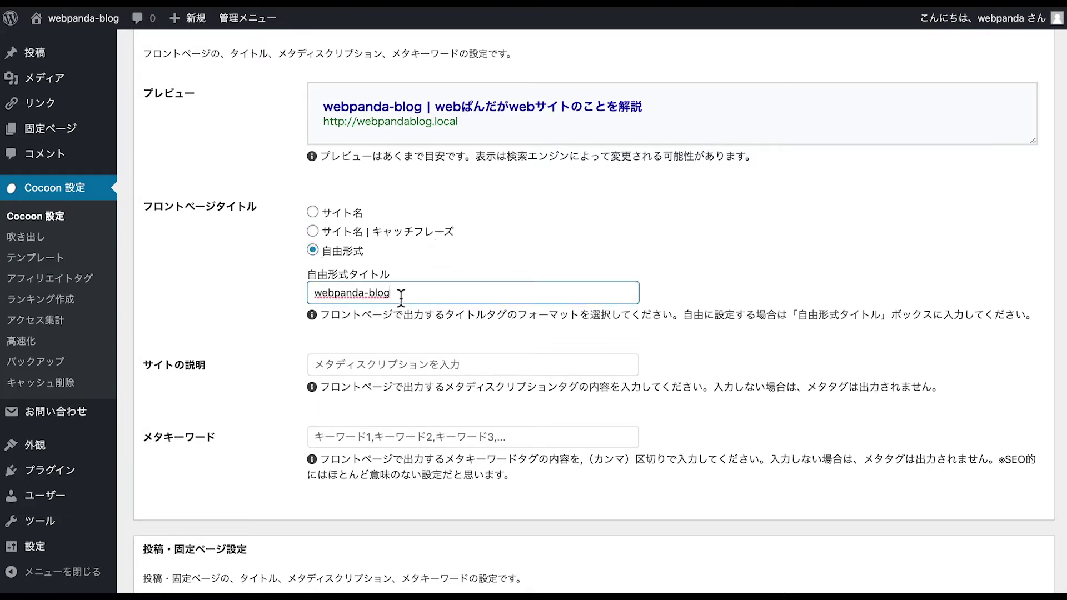
text(we)
key(BackSpace)
key(BackSpace)
key(BackSpace)
key(BackSpace)
key(BackSpace)
key(BackSpace)
key(BackSpace)
key(BackSpace)
key(BackSpace)
key(BackSpace)
key(BackSpace)
key(BackSpace)
key(BackSpace)
key(BackSpace)
key(BackSpace)
text(webサイトty)
text(チャンネルです！)
key(Return)
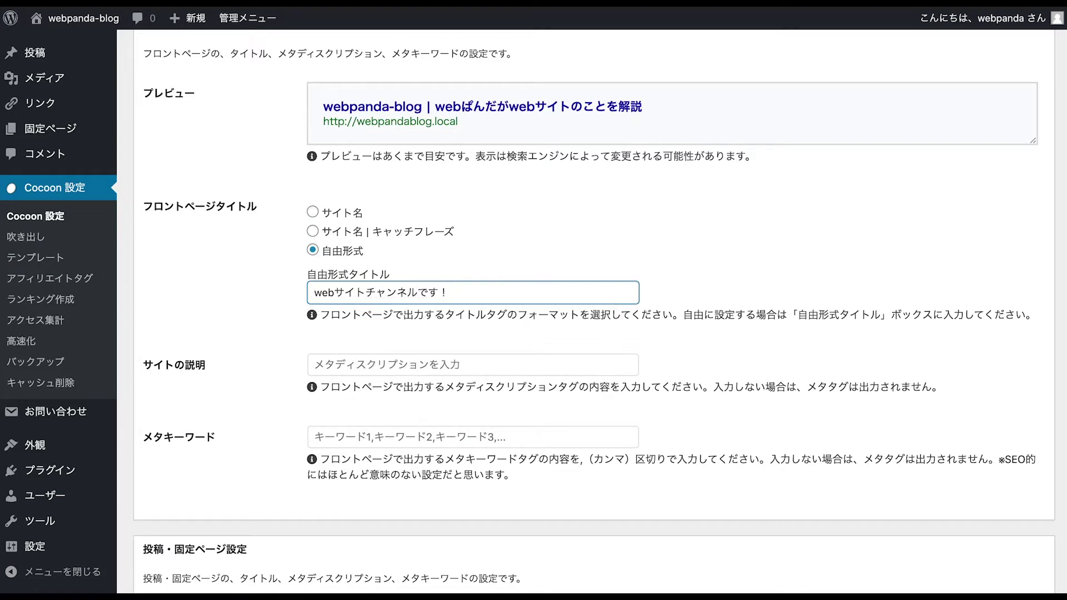
Change the free-form title to "webサイトチャンネルの公式サイトです" and save the settings.
key(BackSpace)
key(BackSpace)
key(BackSpace)
text(の講師)
key(space)
key(Return)
text(サイトdesu!)
key(Return)
scroll(312, 160, up, 5)
click(189, 185)
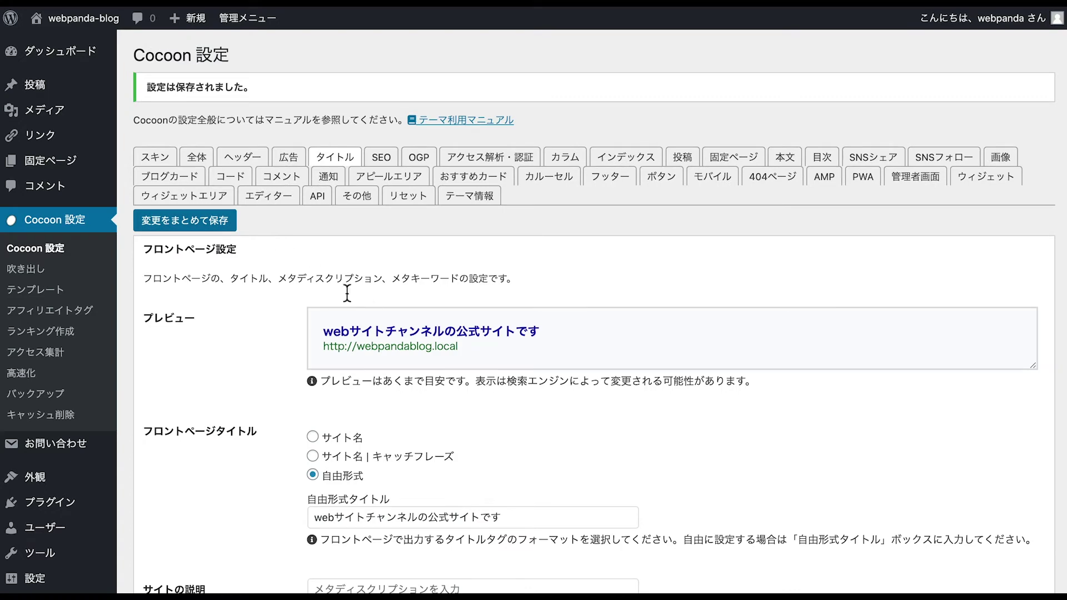
Check the saved title in the front page preview and look at the サイトの説明 meta description field.
scroll(382, 353, down, 2)
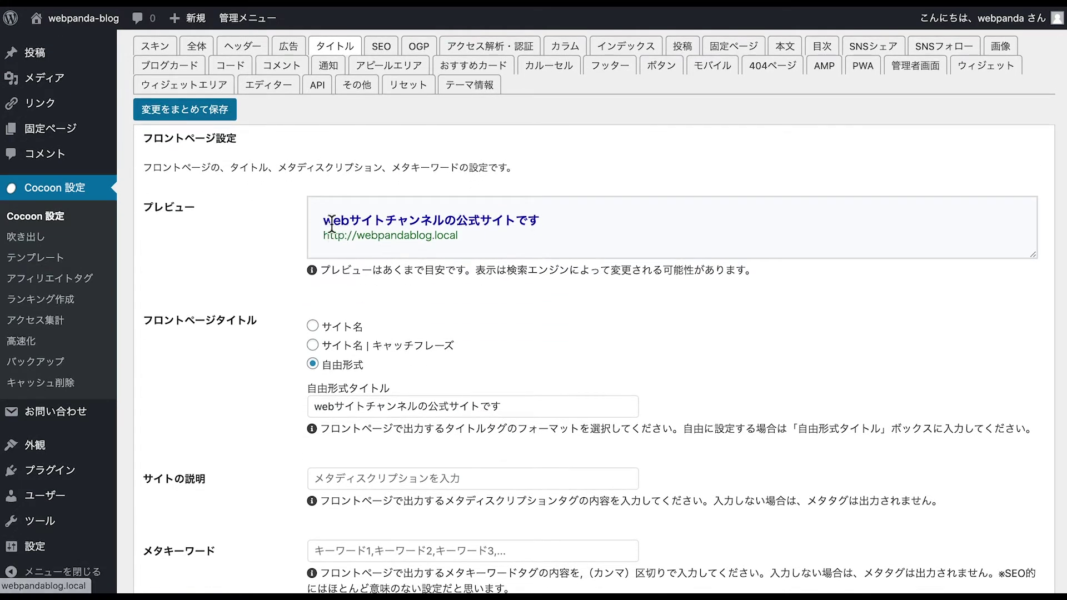
drag(327, 221, 541, 219)
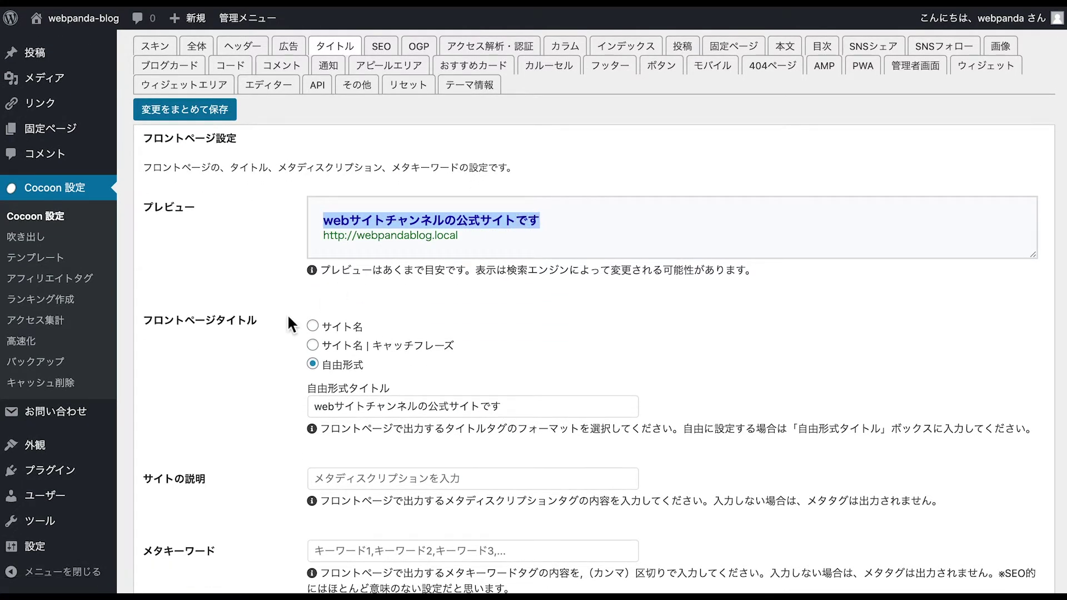
scroll(287, 313, down, 2)
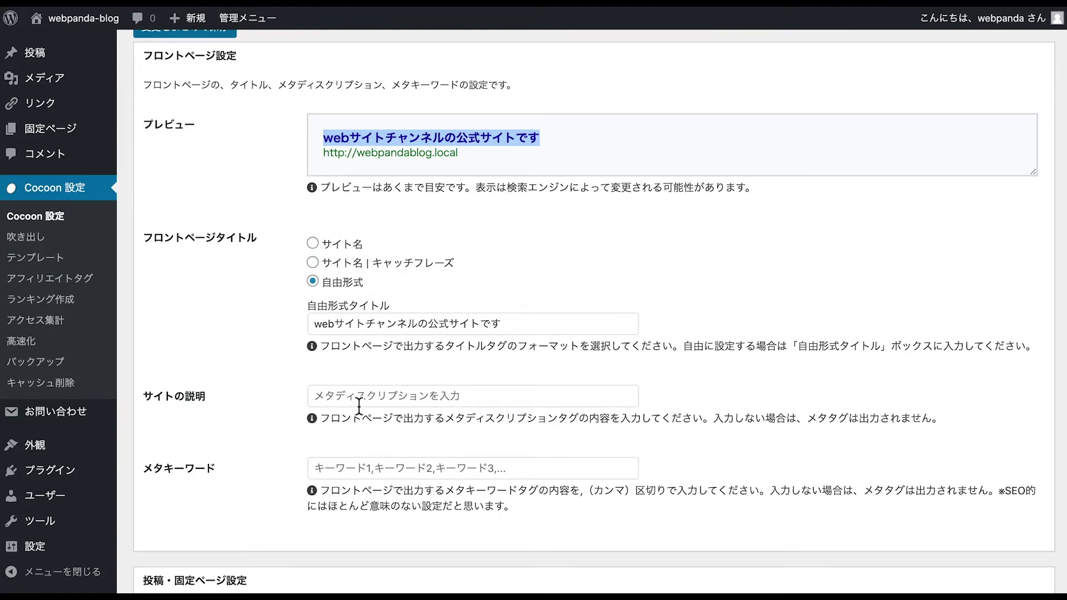
click(342, 400)
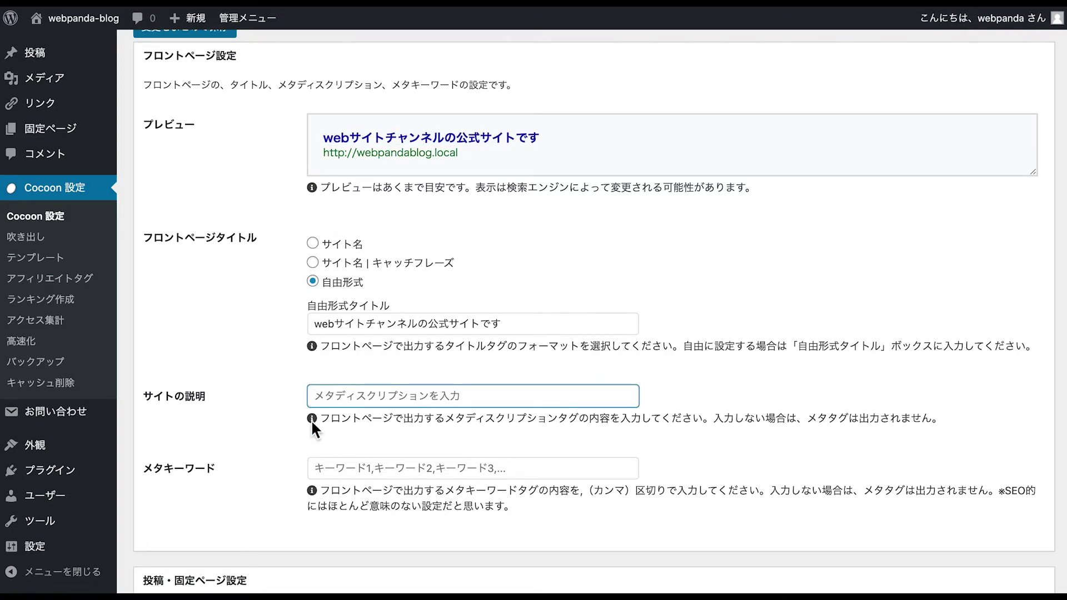
scroll(311, 419, up, 5)
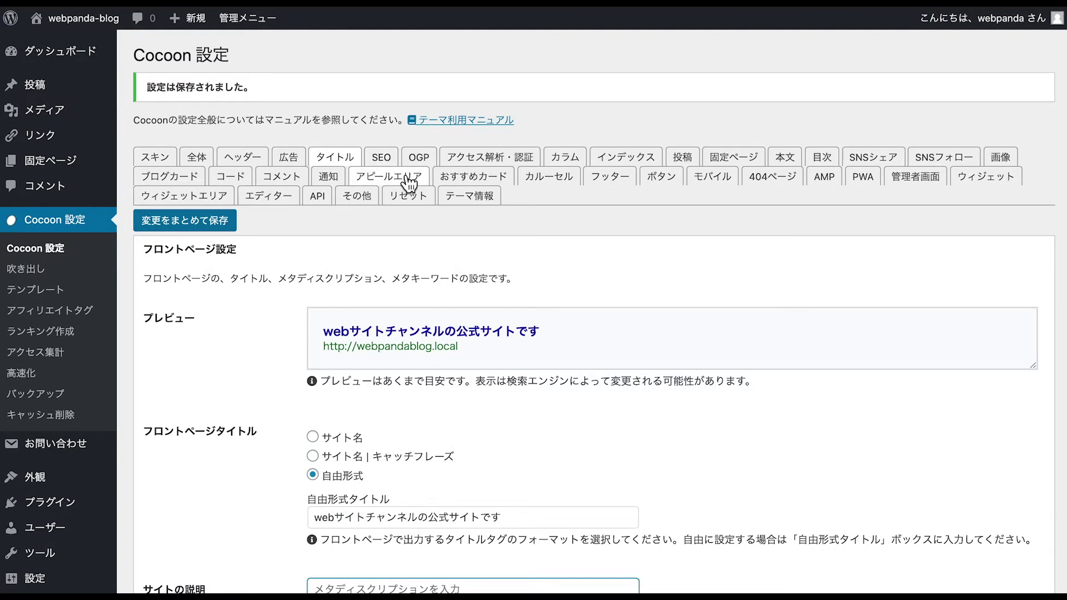
scroll(291, 374, down, 5)
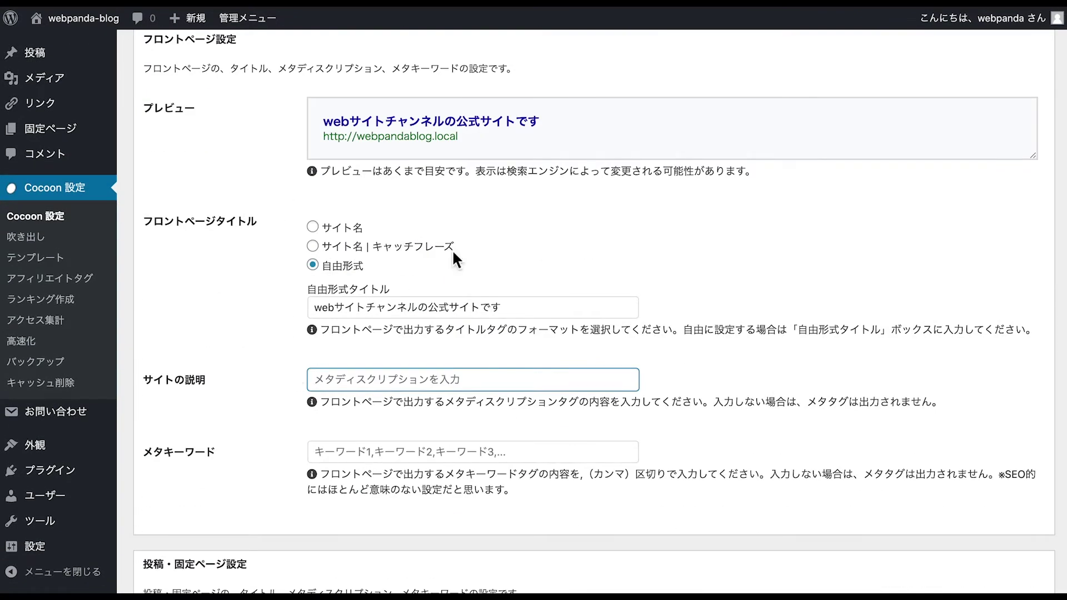
Search Google for 海鮮丼 in a new browser tab and go to the organic results.
key(ctrl+t)
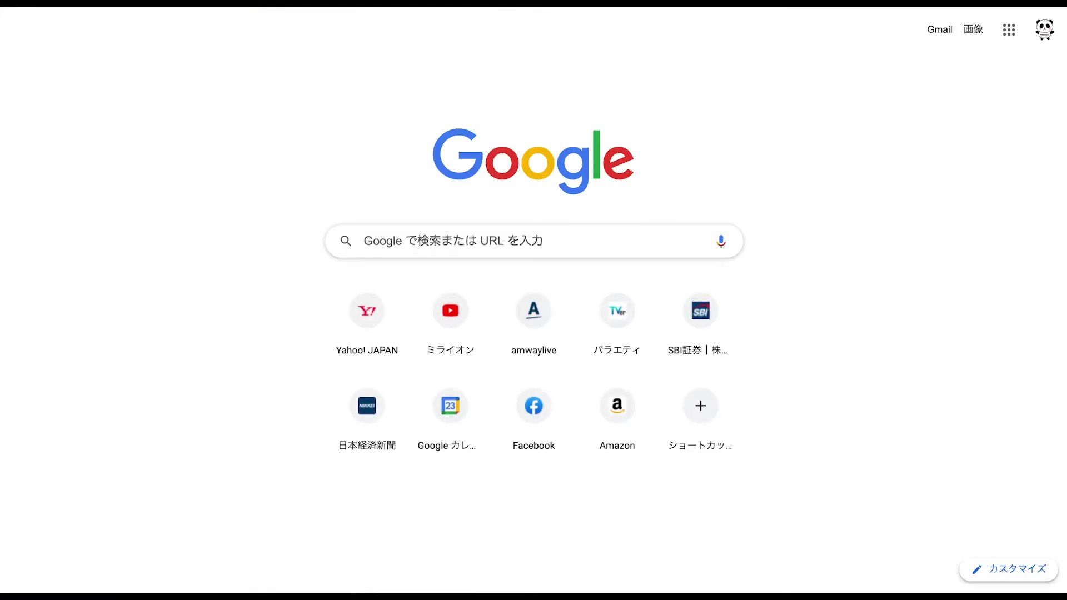
text(kaisendonn)
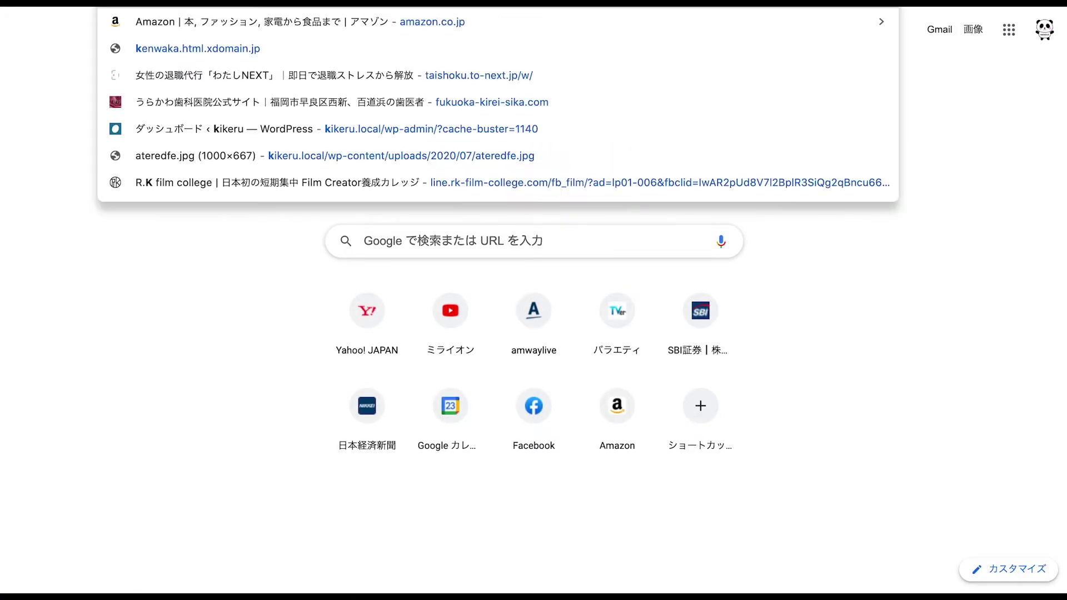
key(Return)
key(Return)
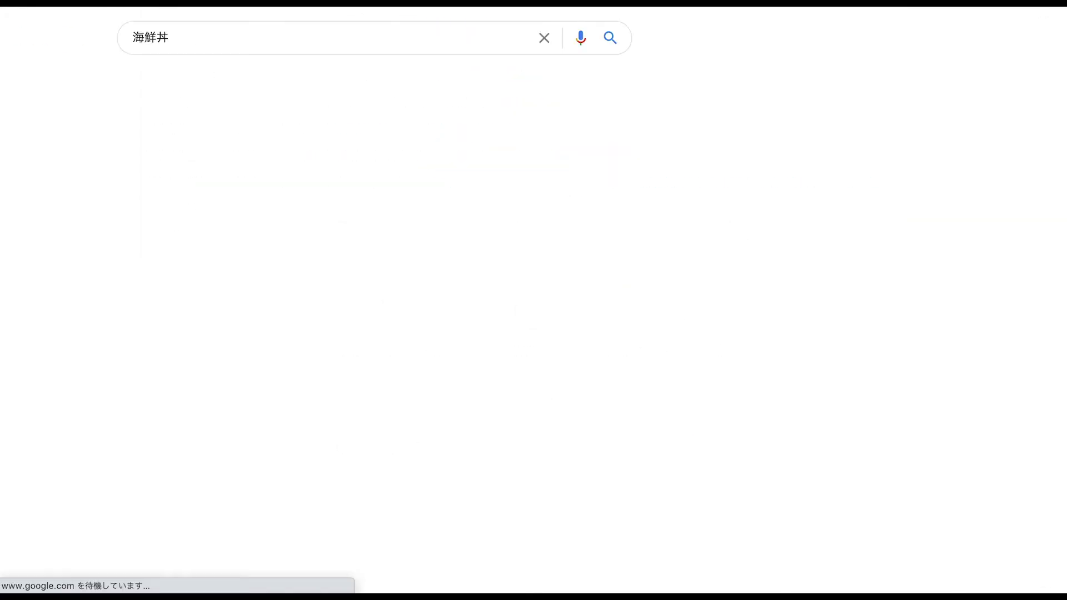
scroll(556, 191, down, 5)
scroll(556, 191, down, 2)
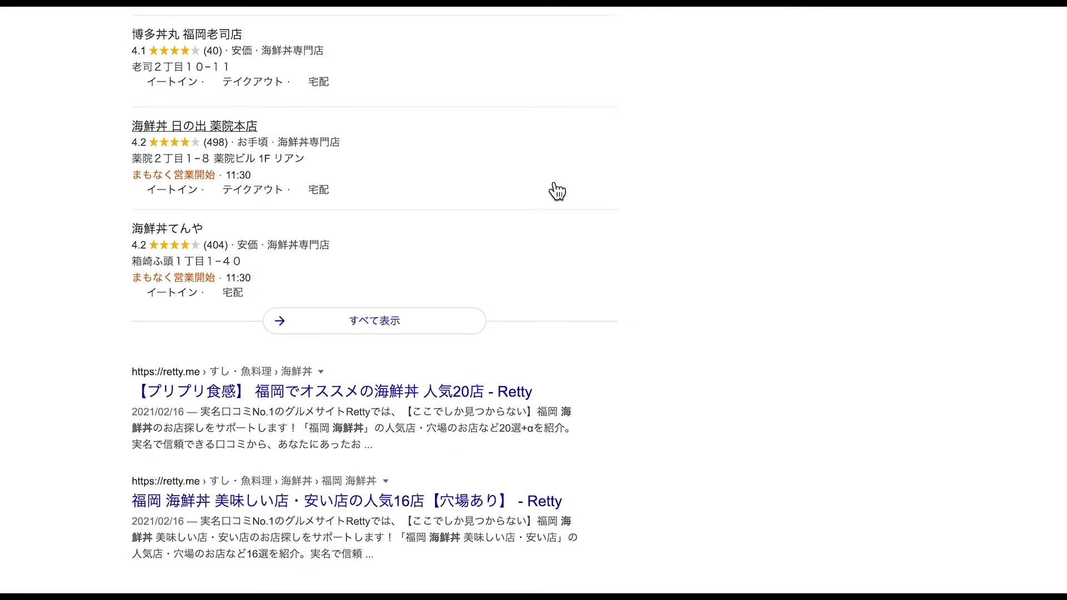
Highlight the title and description snippet of the first Retty search result as an example of title and meta description.
drag(563, 396, 139, 394)
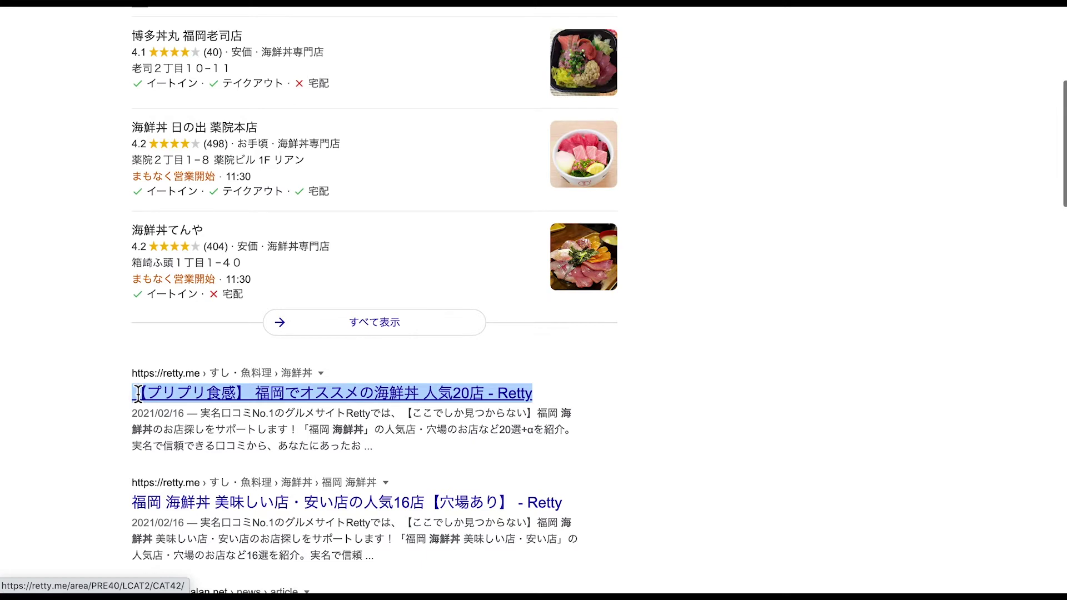
click(393, 453)
drag(392, 446, 205, 418)
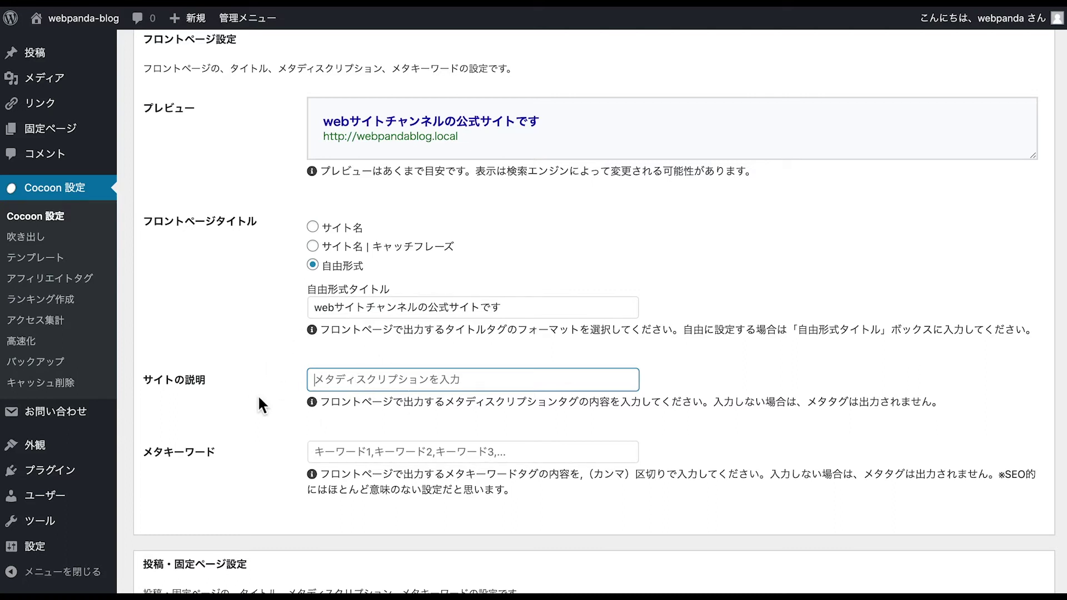
Compare the サイトの説明 setting in Cocoon with the description snippet of the first Retty search result.
drag(210, 380, 58, 361)
click(253, 371)
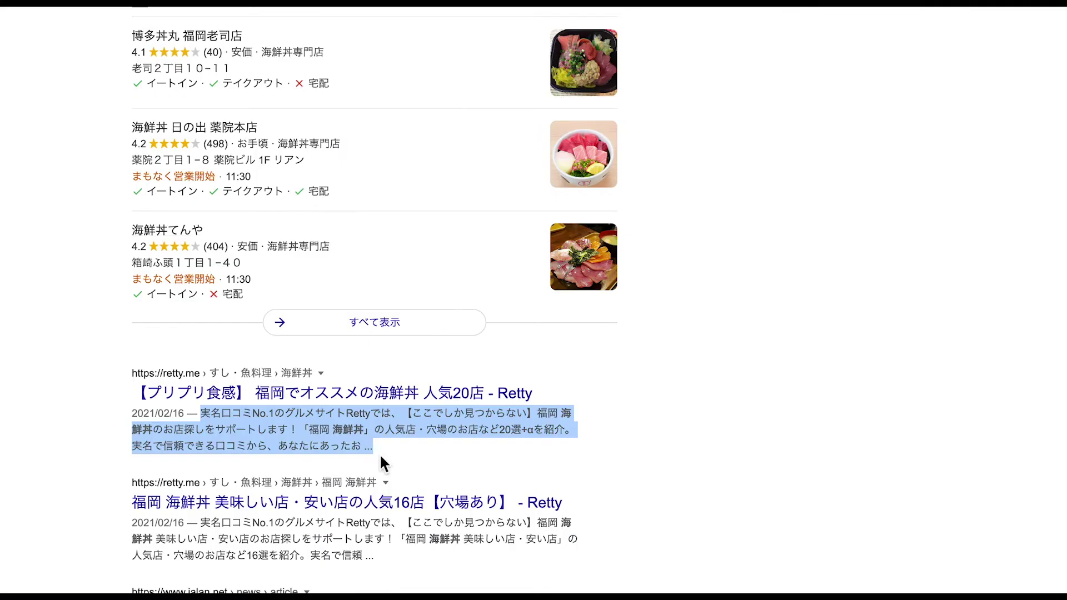
click(402, 448)
drag(402, 448, 202, 416)
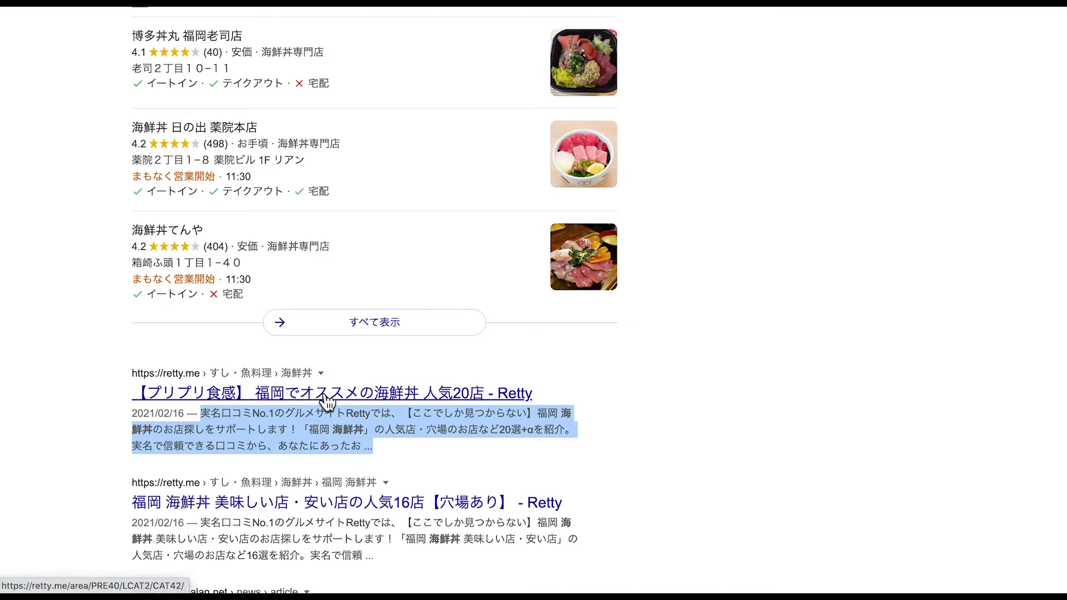
click(257, 434)
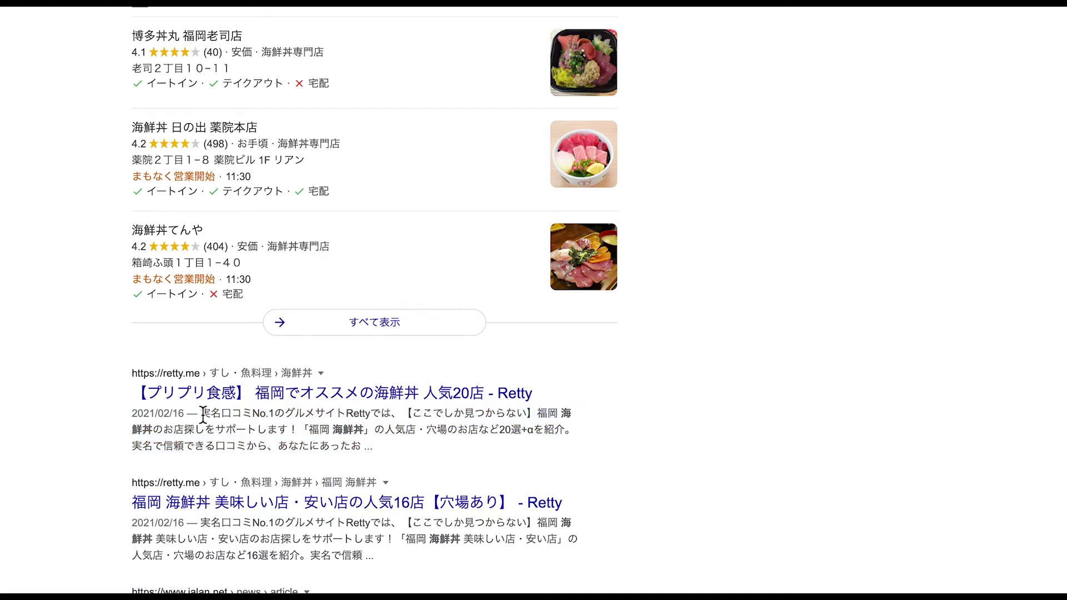
drag(204, 414, 383, 451)
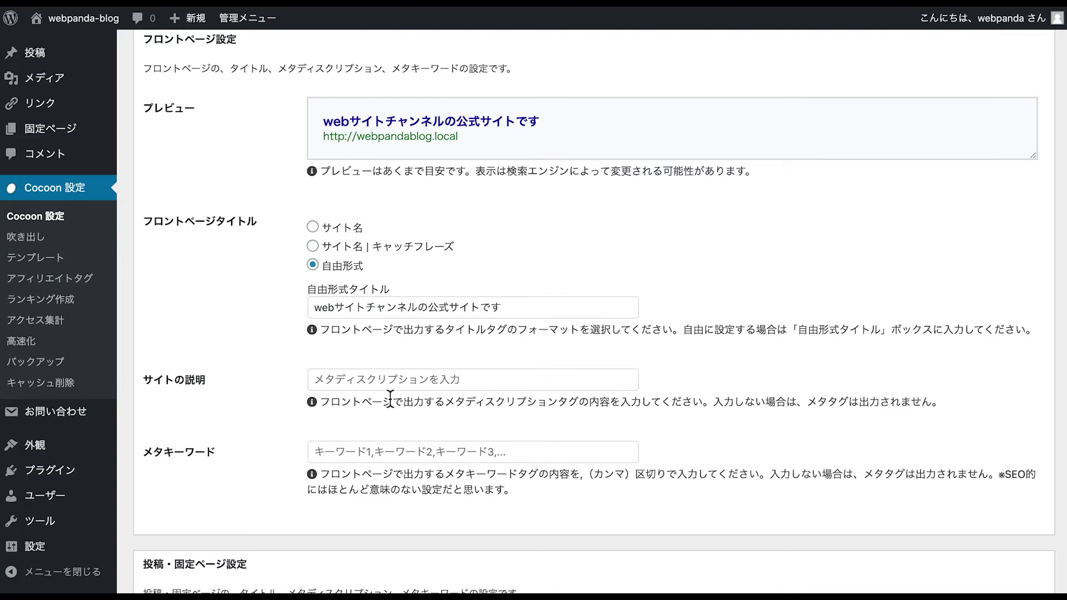
Review the メタキーワード field and the 投稿・固定ページ設定 section in the Cocoon title settings.
scroll(284, 362, down, 2)
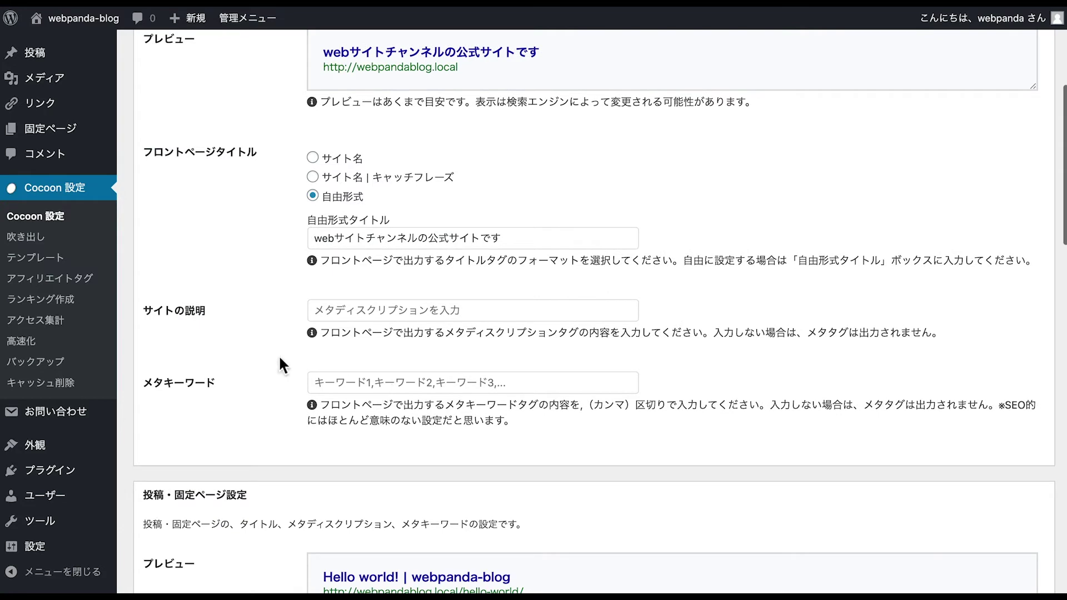
scroll(233, 362, down, 3)
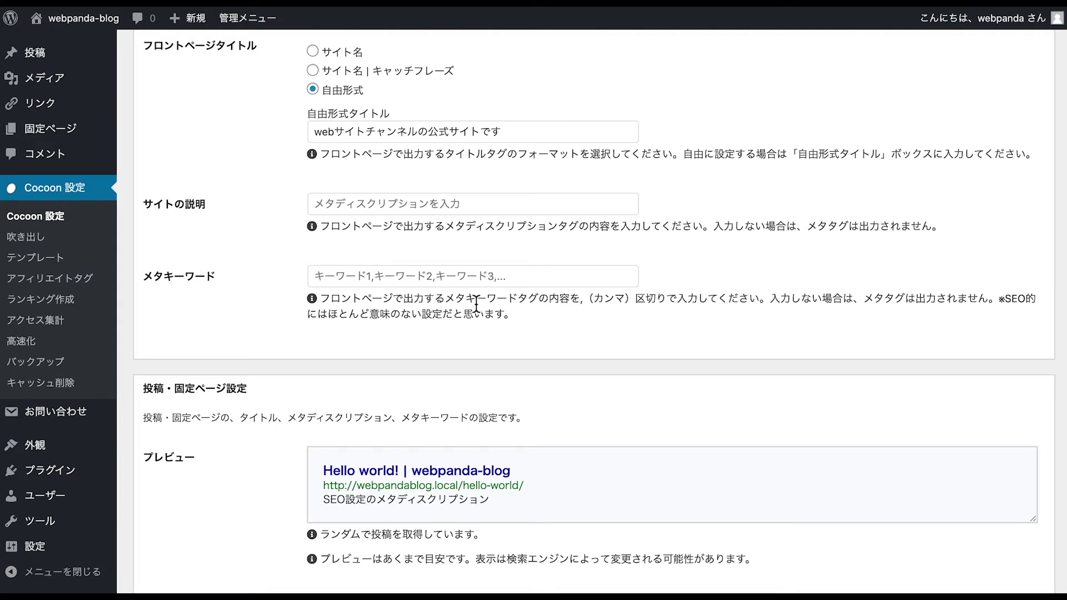
Compare the メタキーワード and other フロントページ設定 fields with the title format and meta tag options under 投稿・固定ページ設定.
click(325, 278)
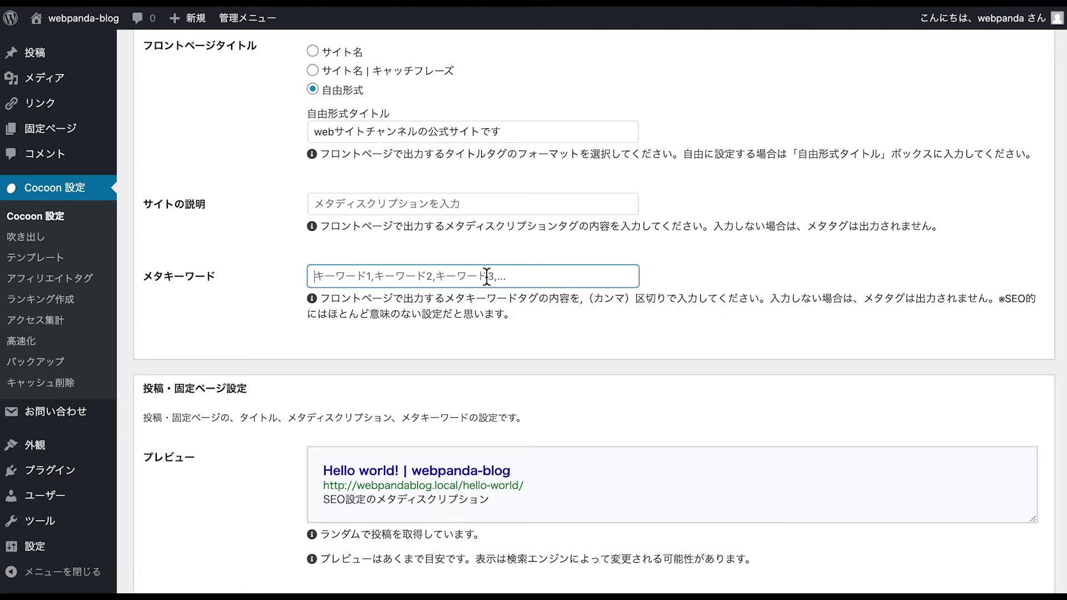
scroll(513, 317, down, 2)
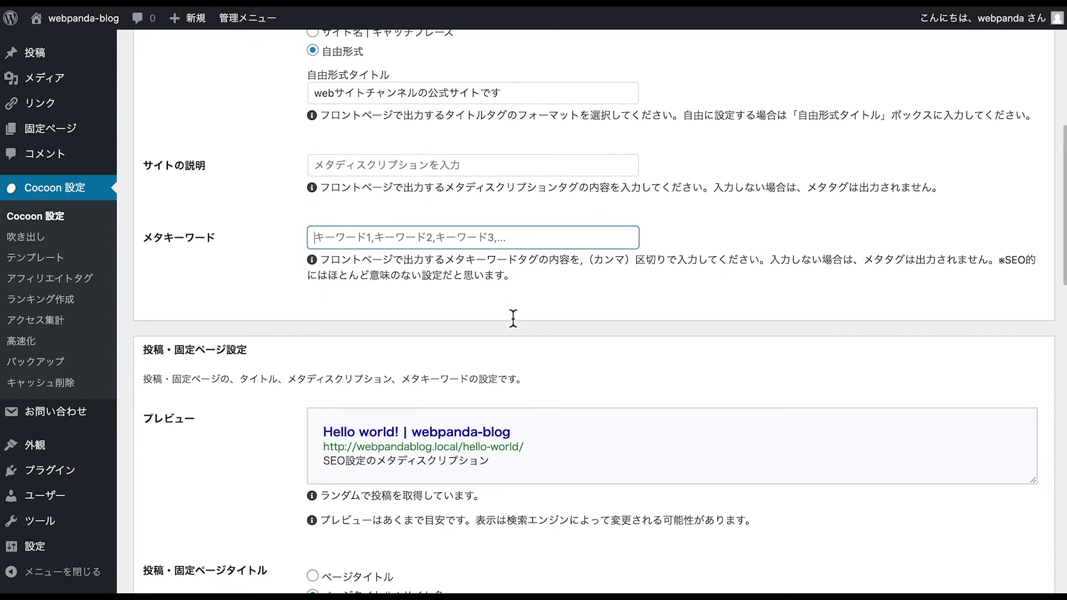
scroll(512, 318, down, 4)
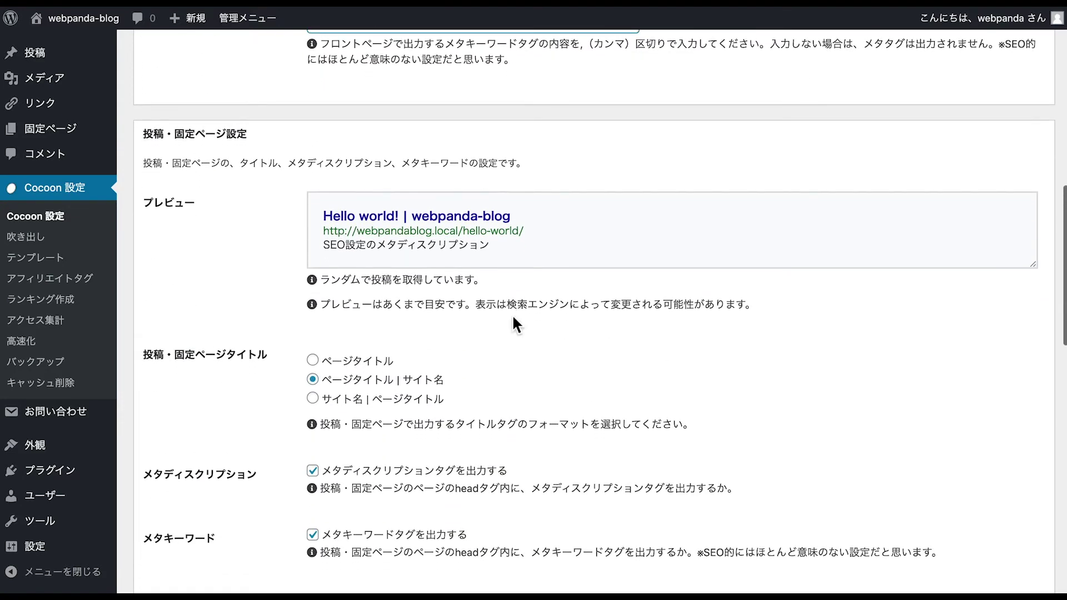
scroll(512, 320, up, 6)
scroll(512, 315, up, 3)
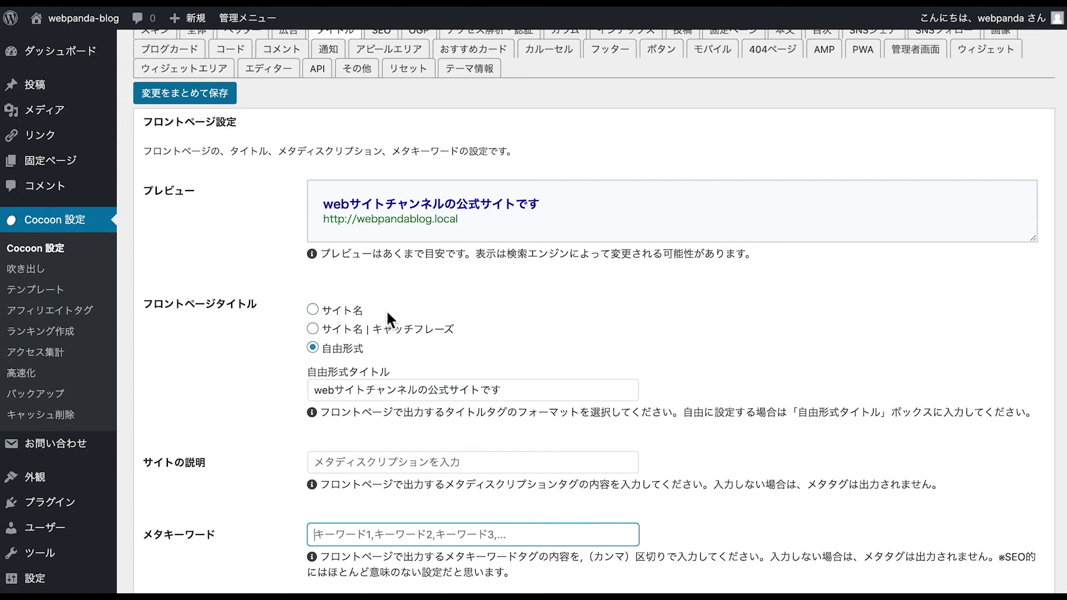
scroll(389, 243, down, 9)
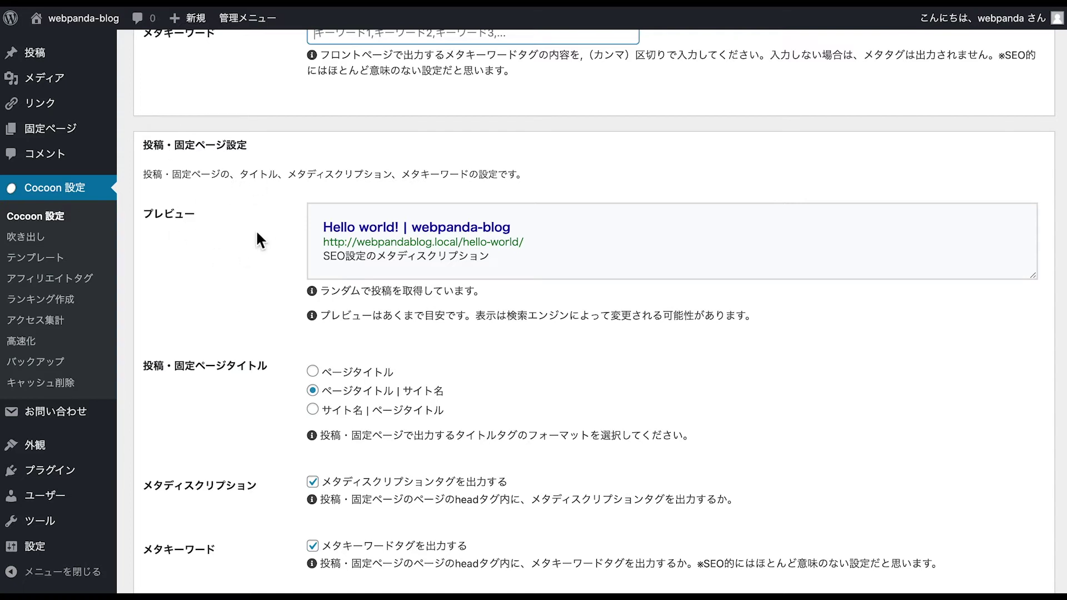
scroll(256, 229, down, 2)
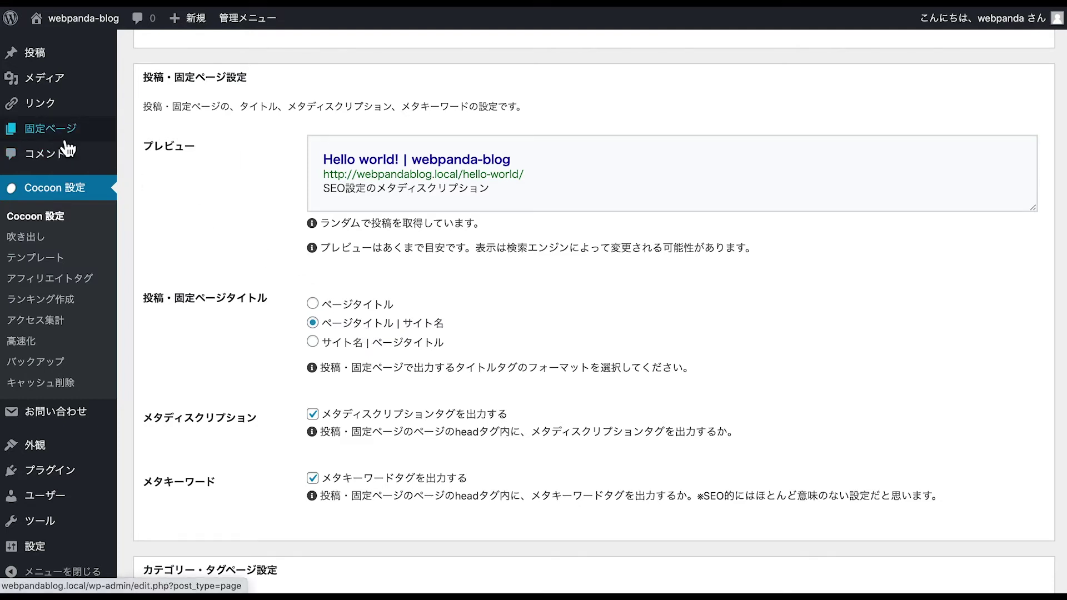
Start a new post titled ここがページのタイトル and examine its SEO title and meta description fields.
click(53, 63)
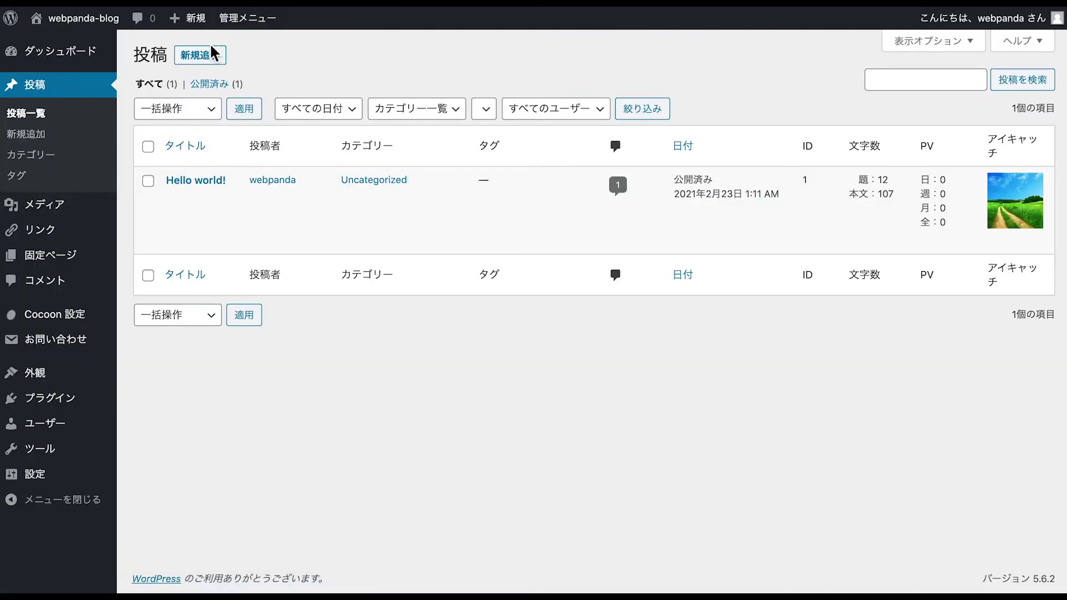
click(214, 54)
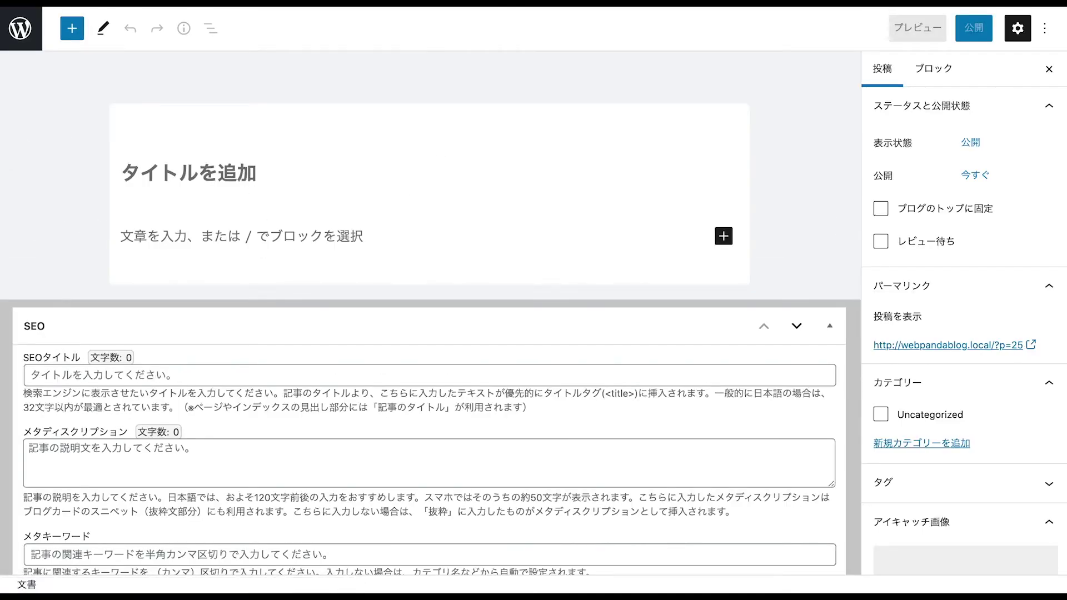
text(aaaaaaa)
key(BackSpace)
key(BackSpace)
key(BackSpace)
key(BackSpace)
key(BackSpace)
key(BackSpace)
key(BackSpace)
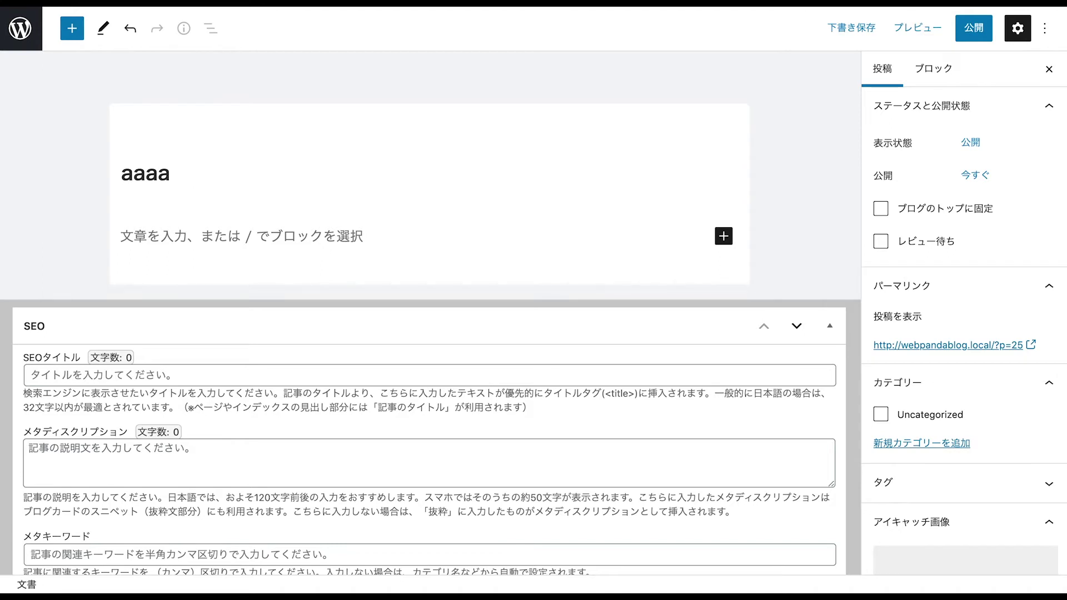
text(kokogape-jino)
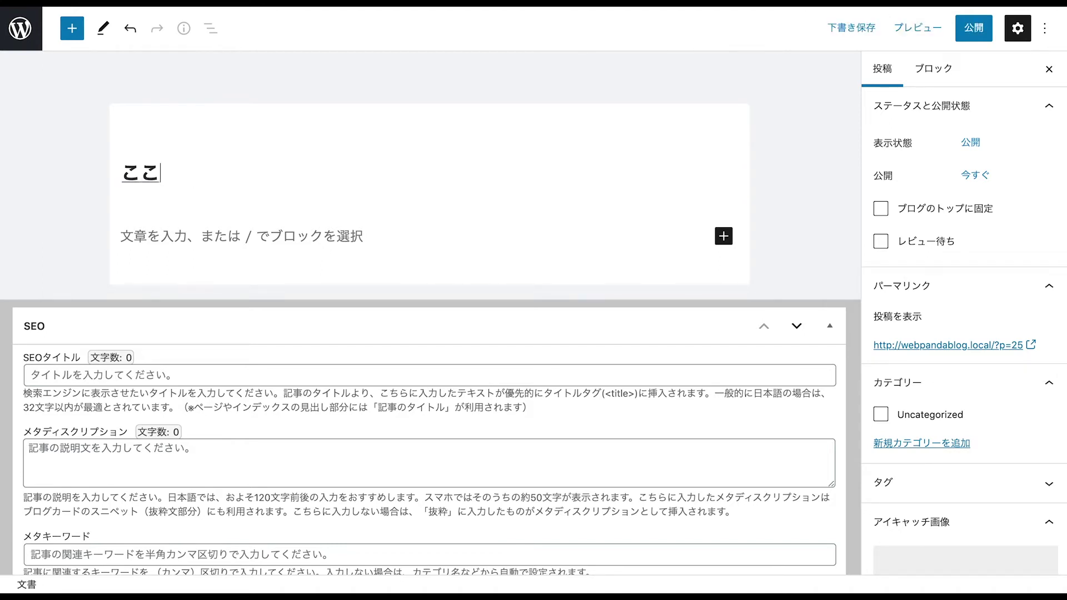
text(taitoru)
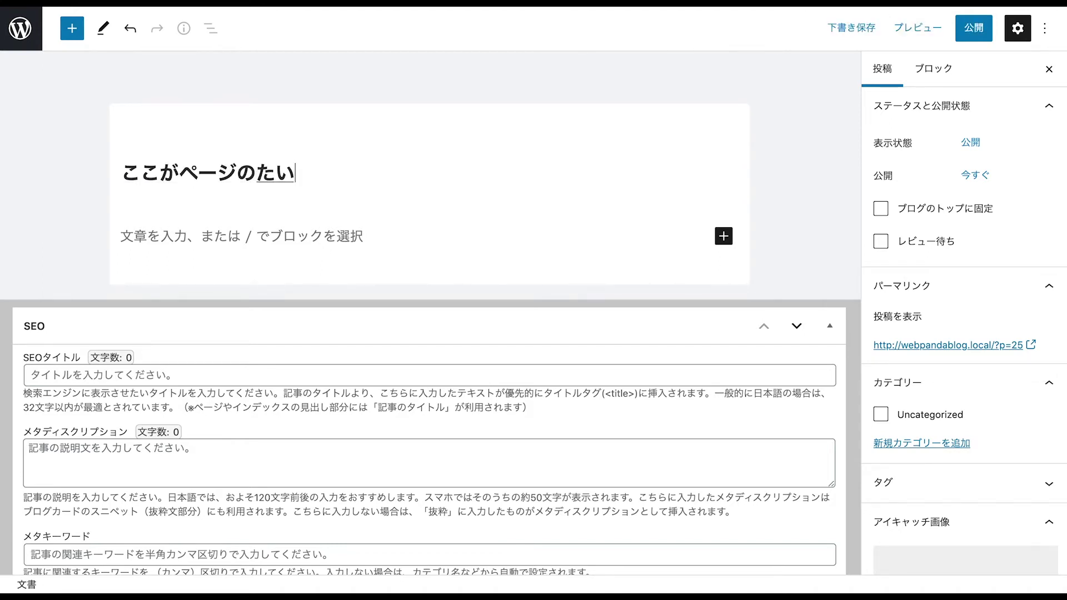
key(Return)
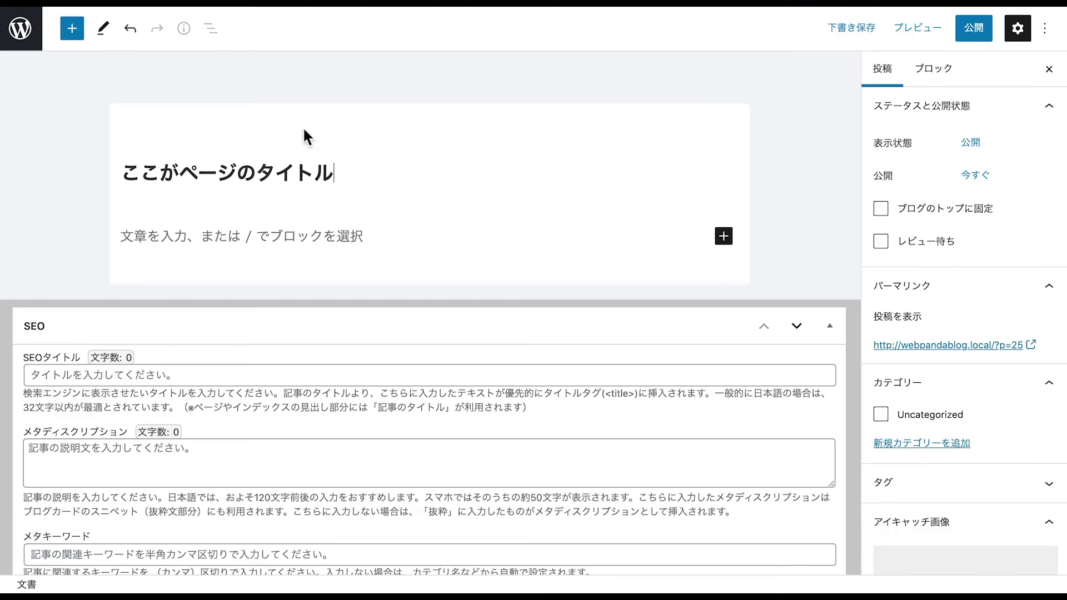
scroll(324, 200, down, 1)
click(165, 332)
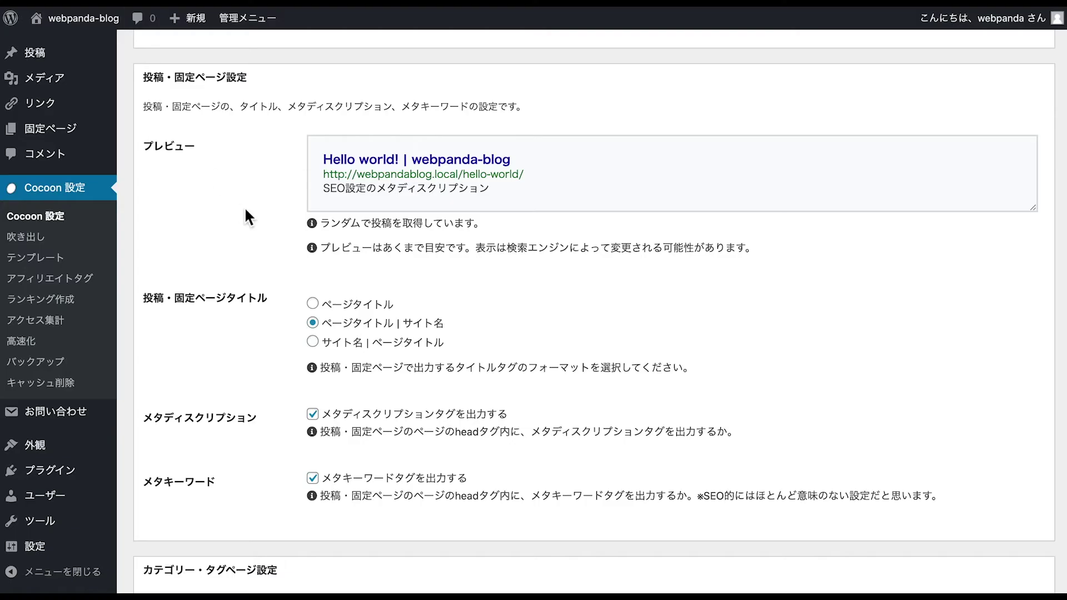
Review the meta tag options for posts and pages and the カテゴリー・タグページ設定 section in the Cocoon title settings.
scroll(269, 322, down, 2)
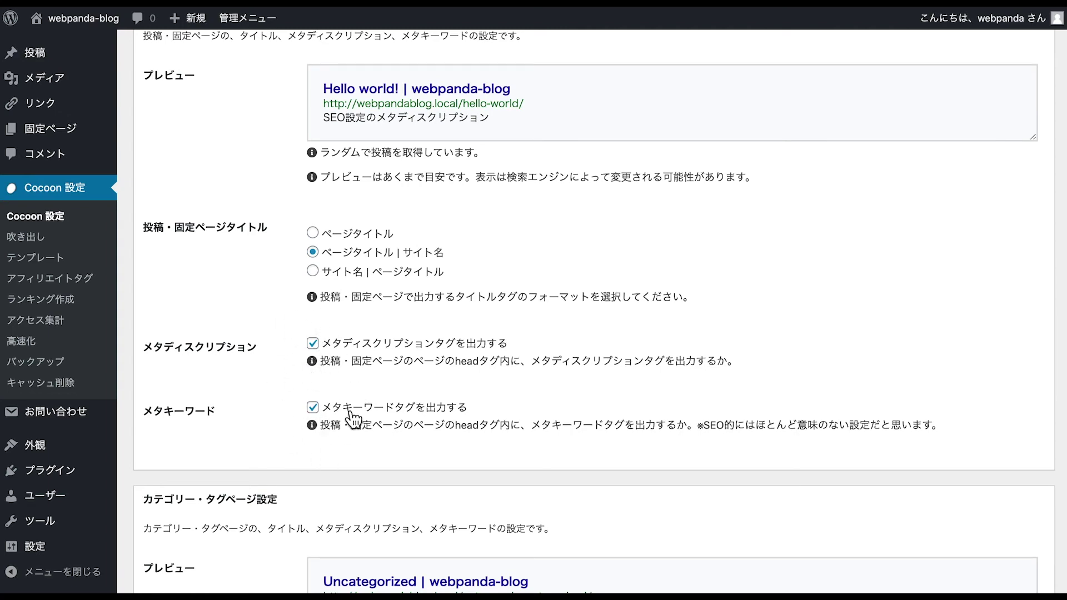
scroll(353, 420, down, 7)
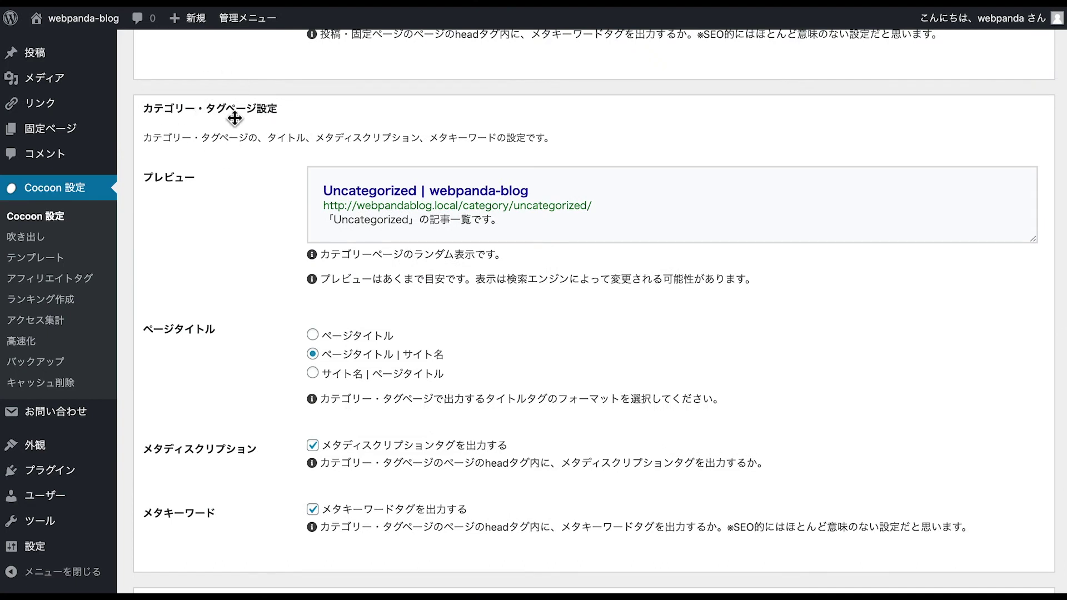
scroll(253, 254, down, 1)
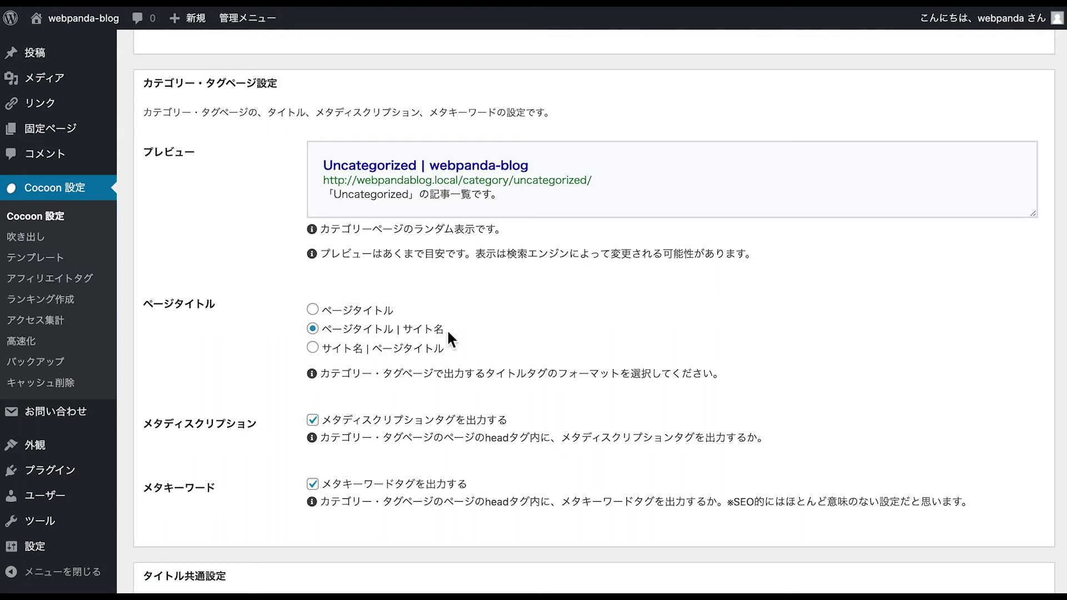
Enter webぱんだch as the 短縮形のサイト名 under タイトル共通設定, and clear the field again.
scroll(280, 311, down, 6)
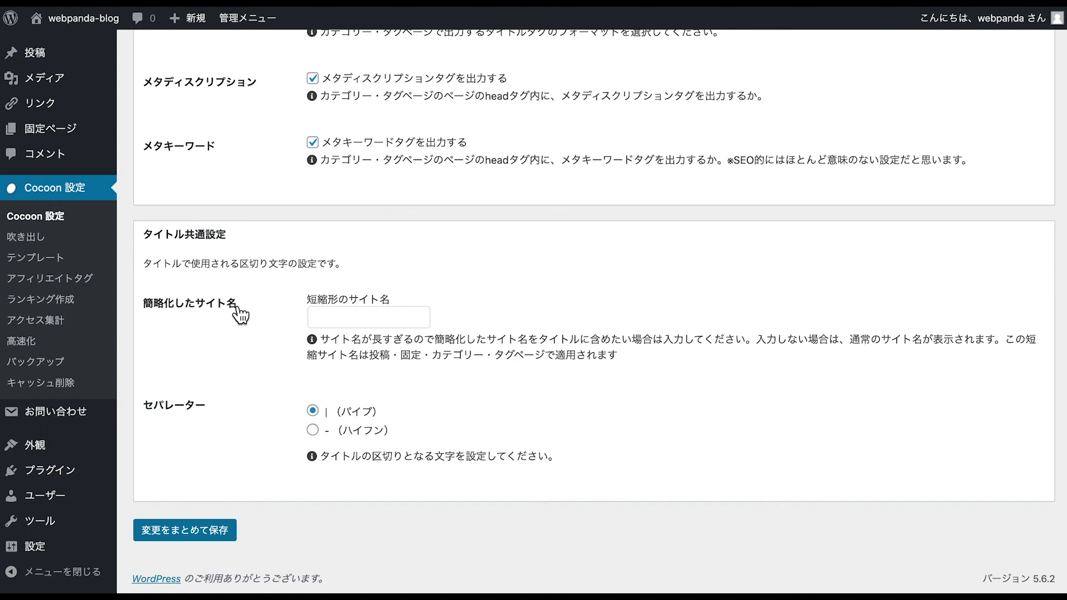
click(321, 318)
text(webぱんだ)
key(Return)
text(ch)
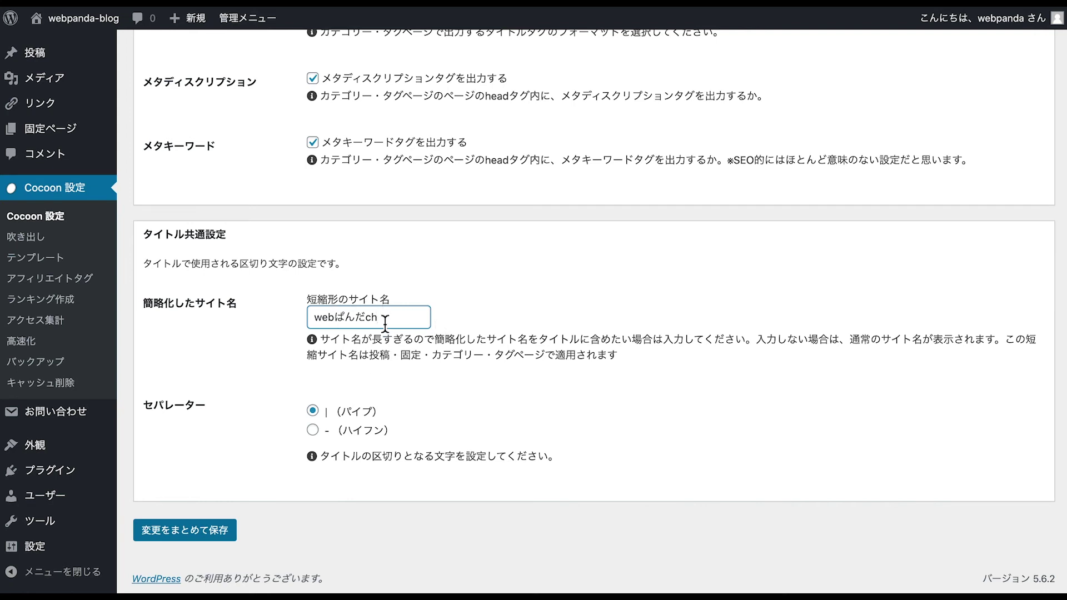
drag(388, 324, 266, 315)
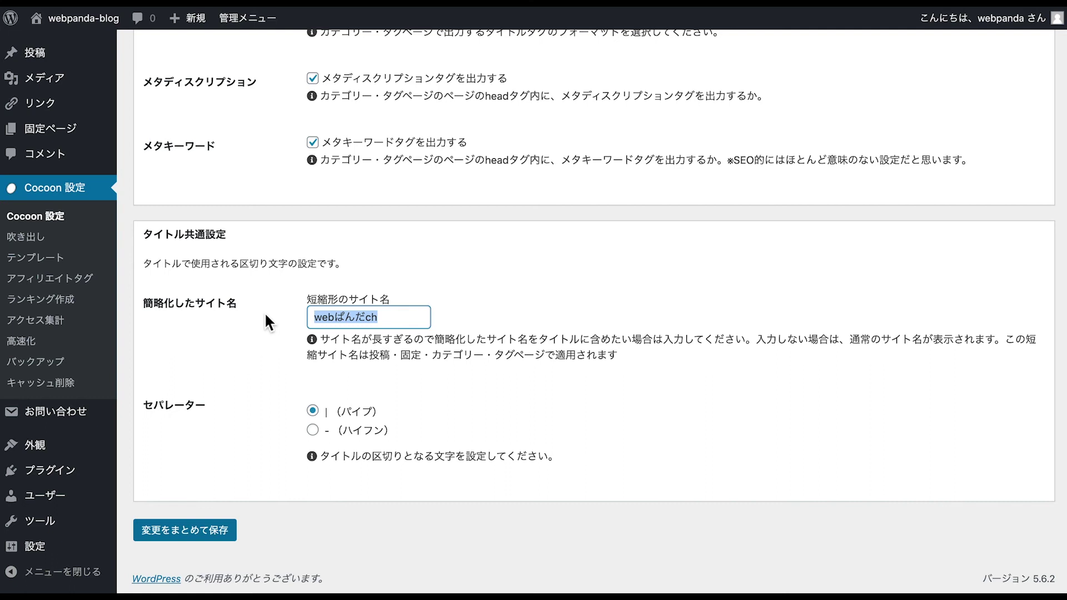
key(BackSpace)
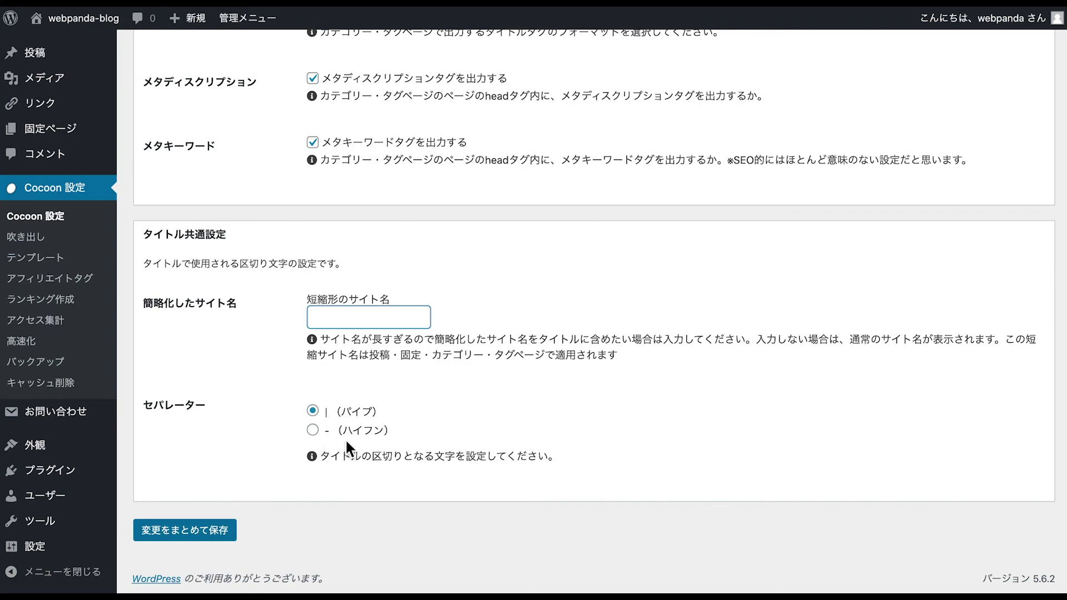
Set フロントページタイトル to サイト名 | キャッチフレーズ, save the changes and check the front page preview.
scroll(349, 453, up, 10)
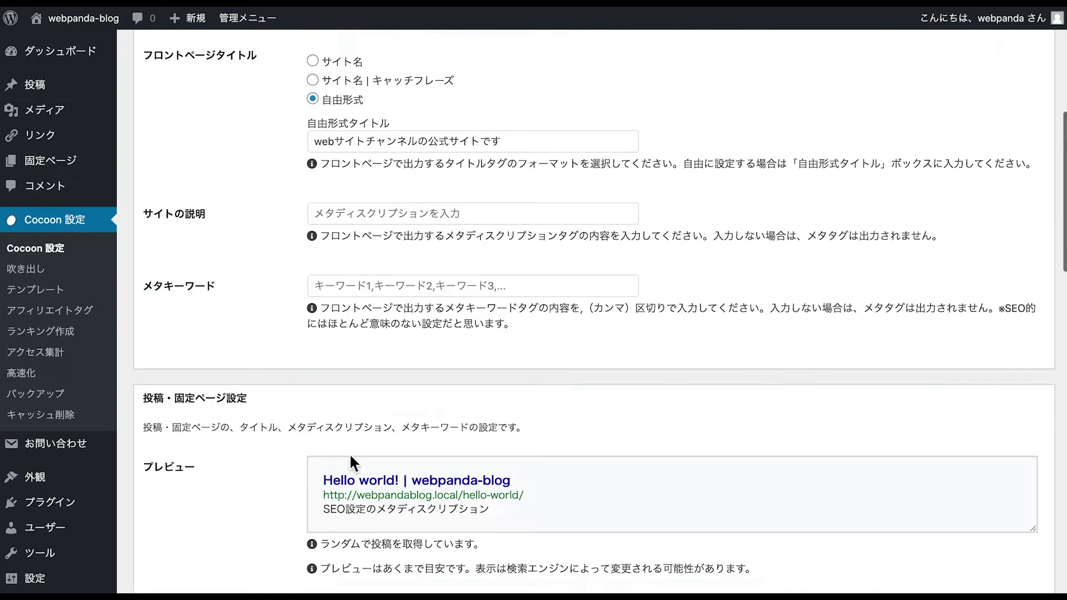
scroll(349, 452, up, 8)
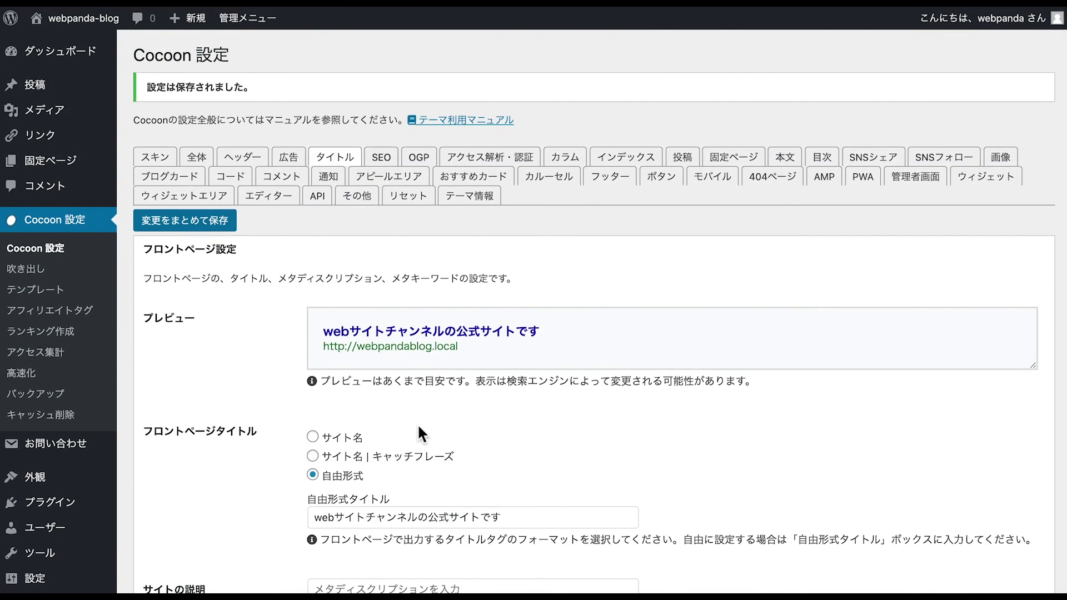
click(323, 459)
click(224, 225)
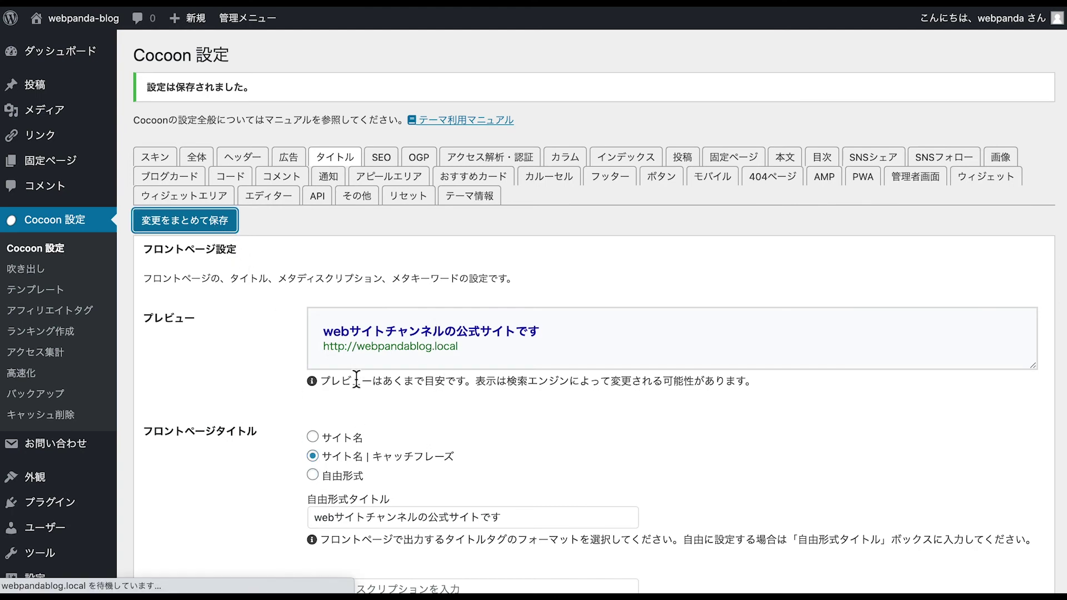
scroll(393, 271, down, 2)
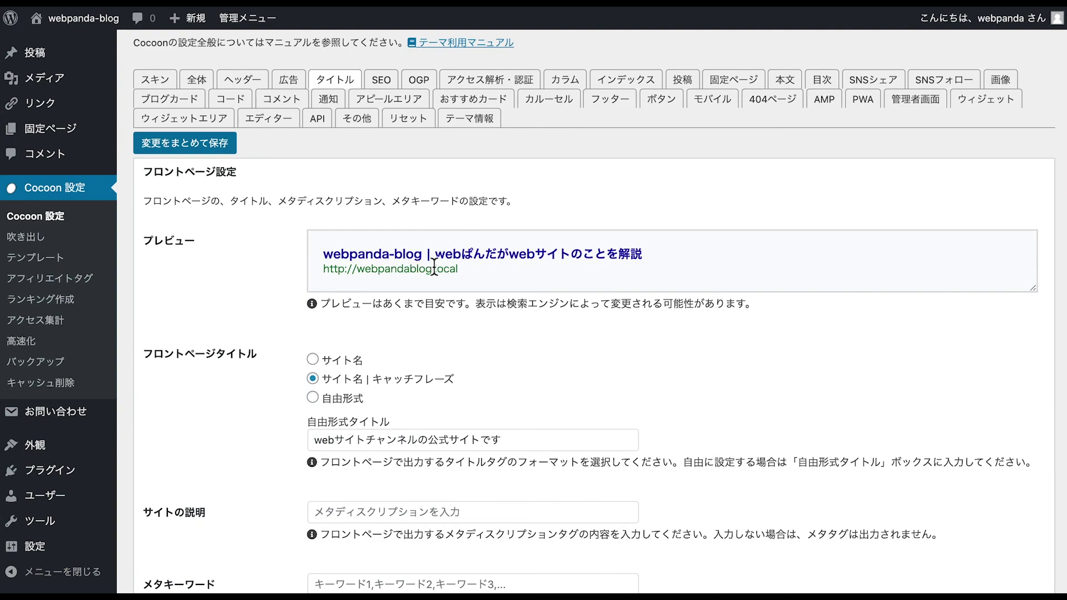
Set the title セパレーター to - (ハイフン), save the changes and check the front page preview.
scroll(435, 329, down, 20)
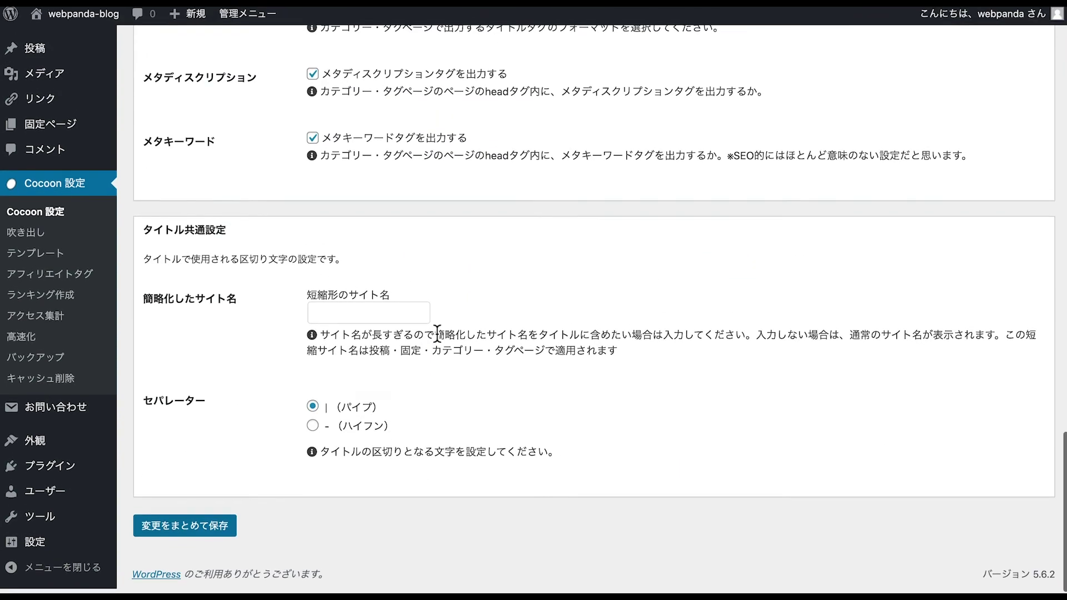
click(313, 429)
click(188, 542)
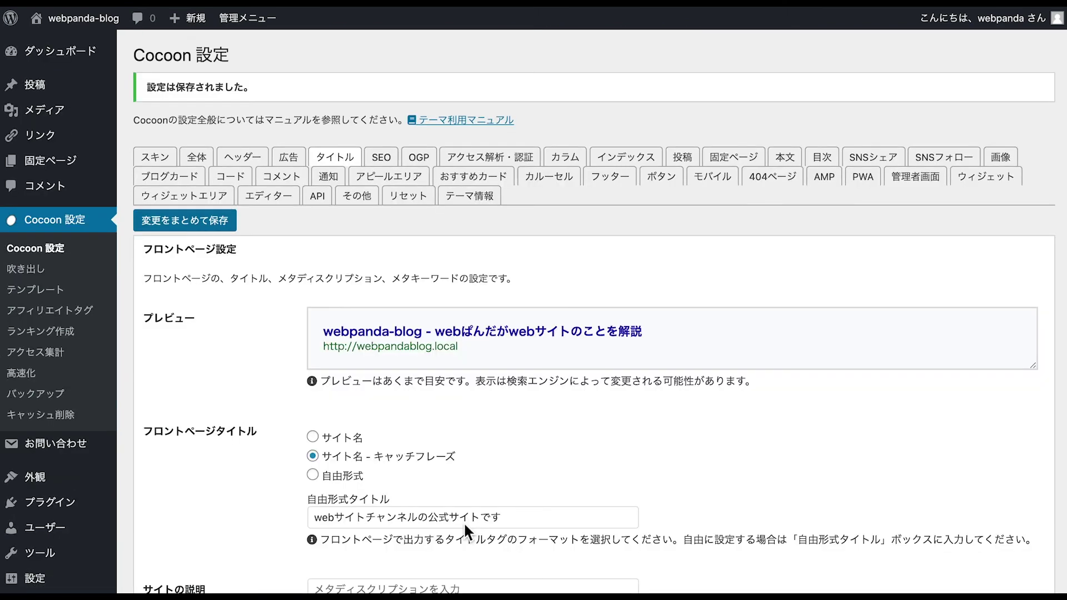
scroll(442, 282, down, 3)
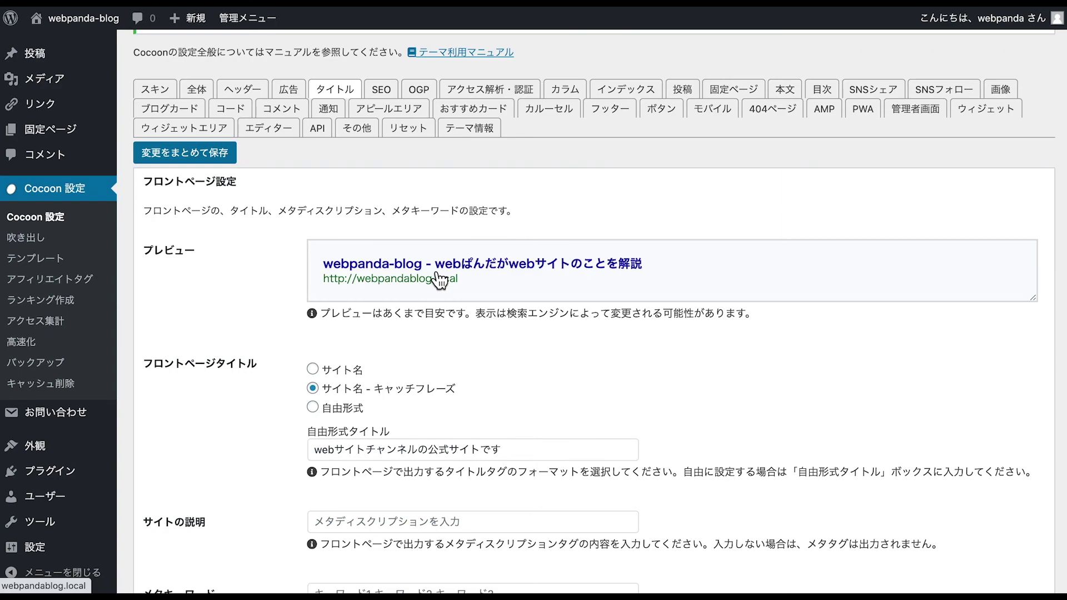
Switch the title セパレーター back to | (パイプ) under タイトル共通設定.
scroll(417, 350, down, 15)
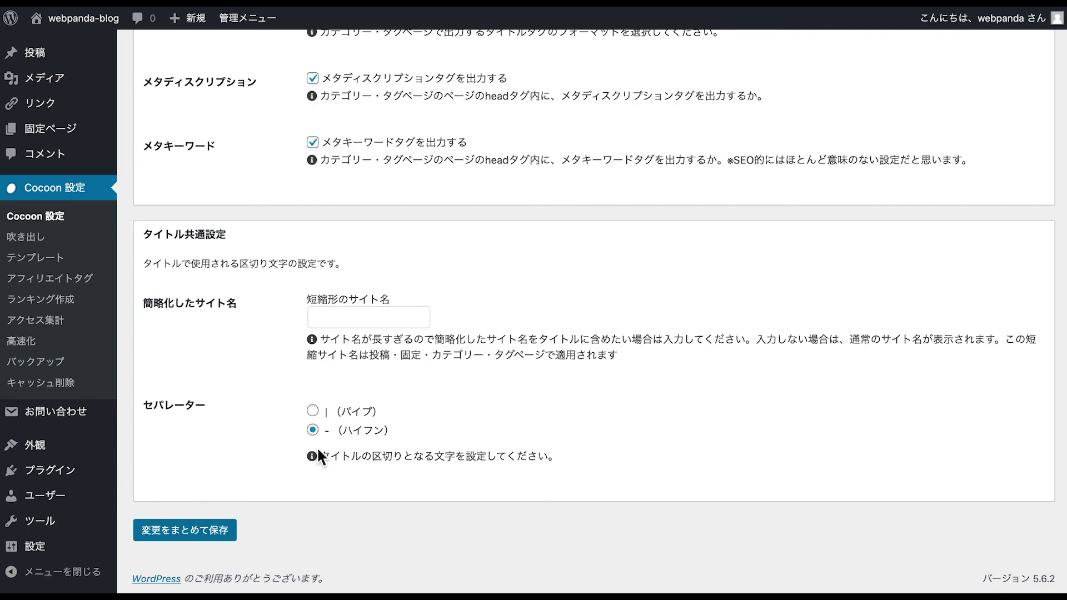
click(312, 411)
scroll(373, 416, up, 20)
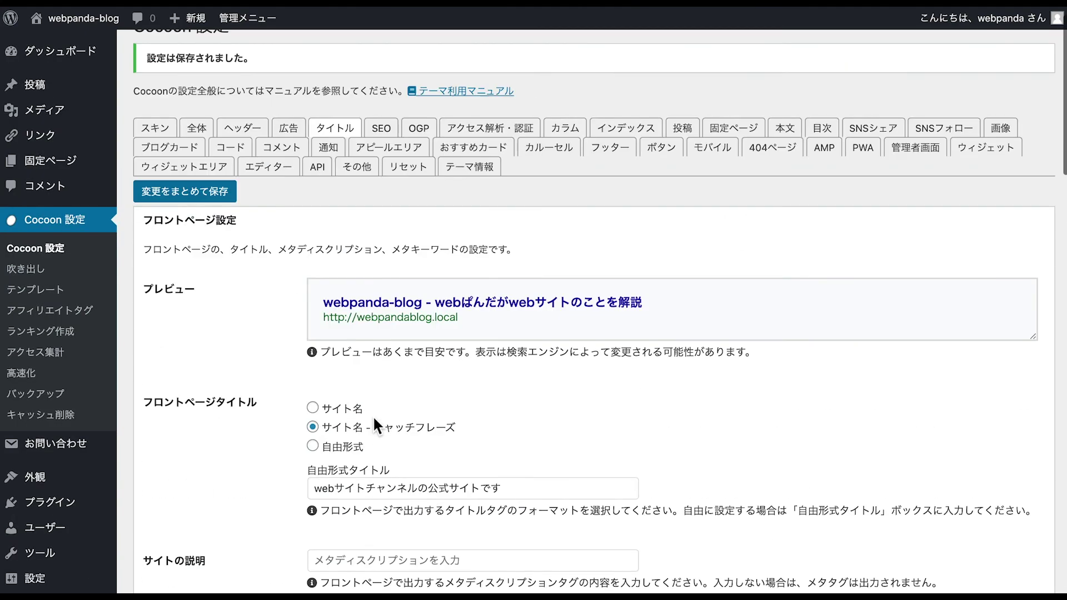
Review the front page preview, title format, サイトの説明 and メタキーワード settings together with the セパレーター option.
scroll(372, 416, down, 7)
scroll(372, 416, up, 7)
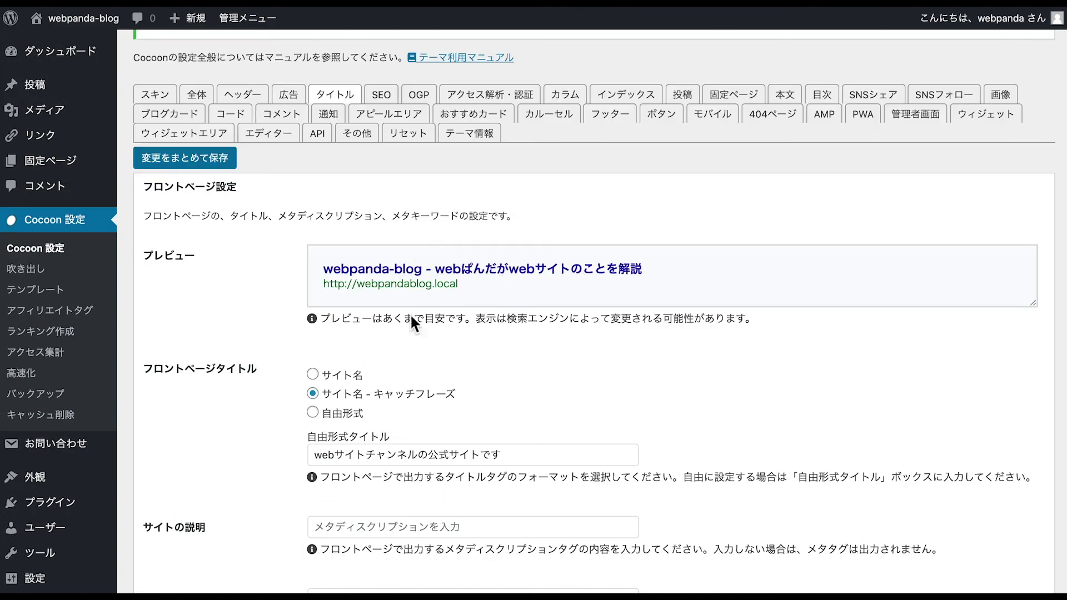
scroll(352, 354, down, 15)
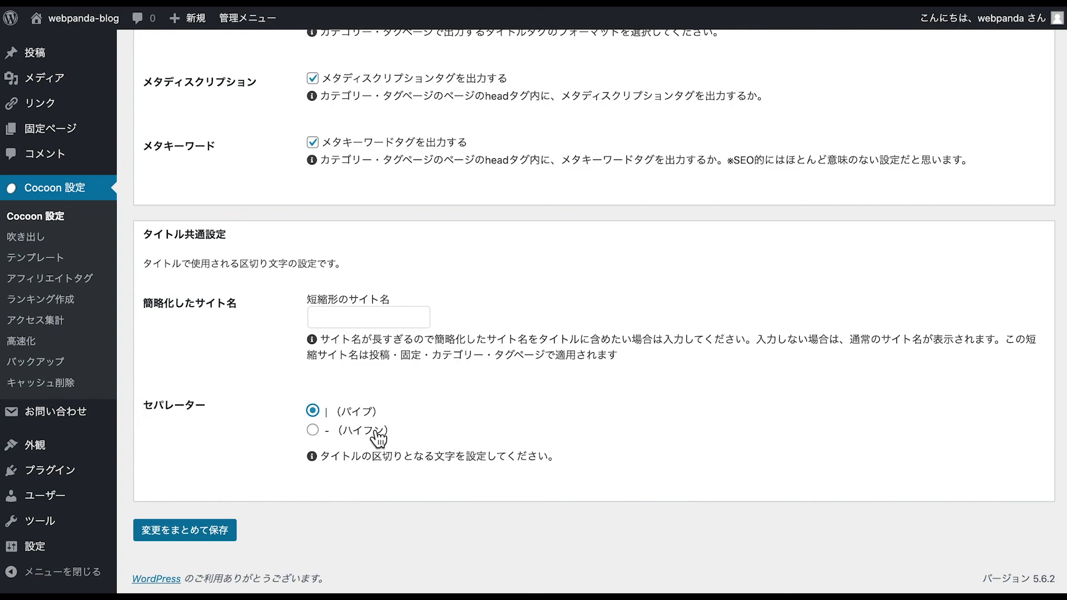
scroll(378, 439, up, 20)
scroll(374, 431, down, 3)
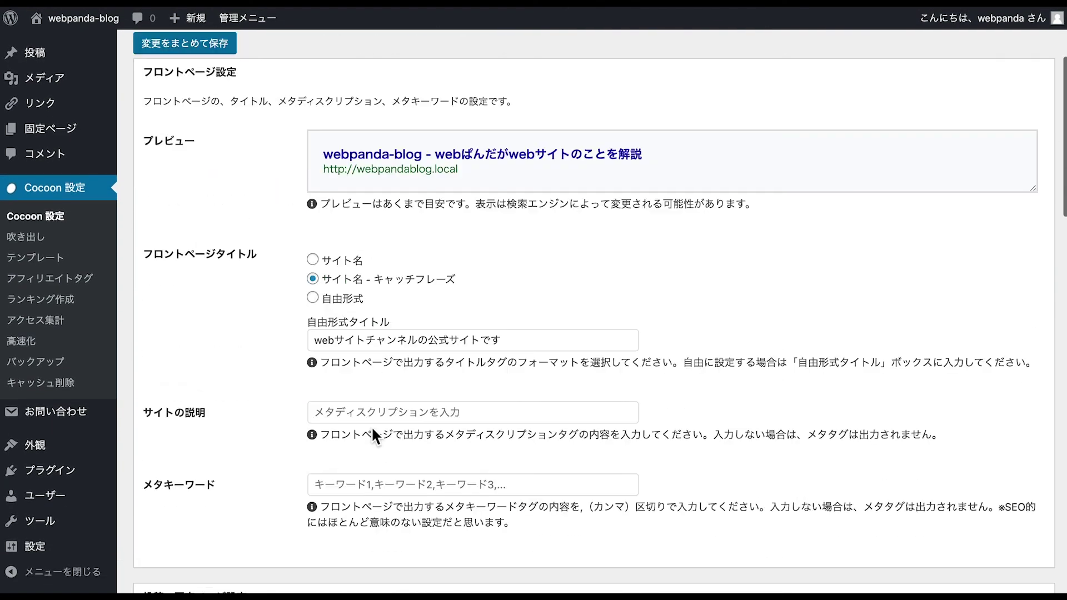
scroll(373, 429, down, 1)
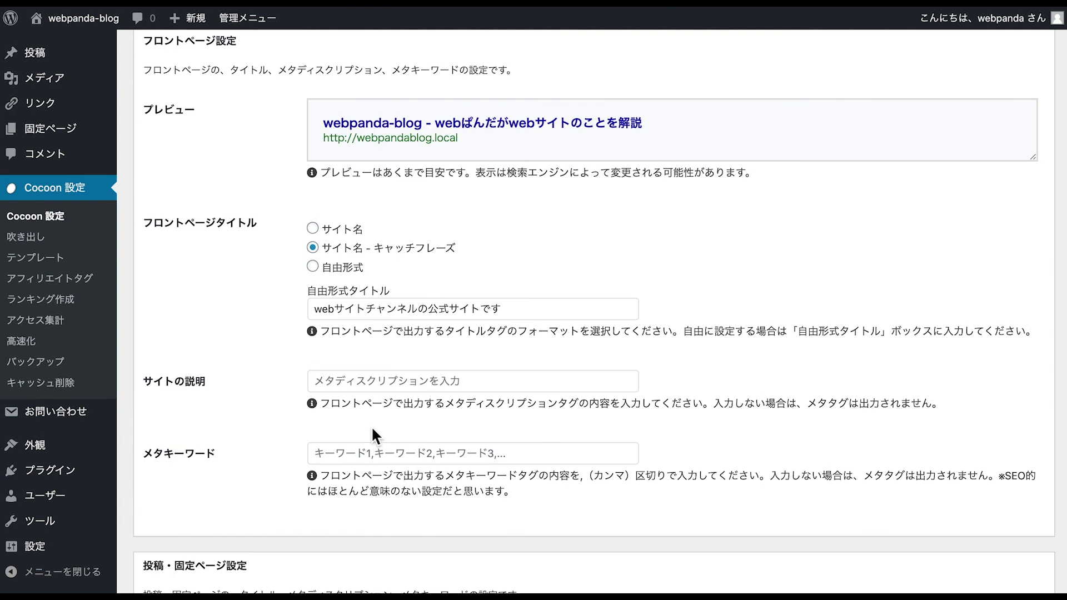
scroll(371, 433, up, 1)
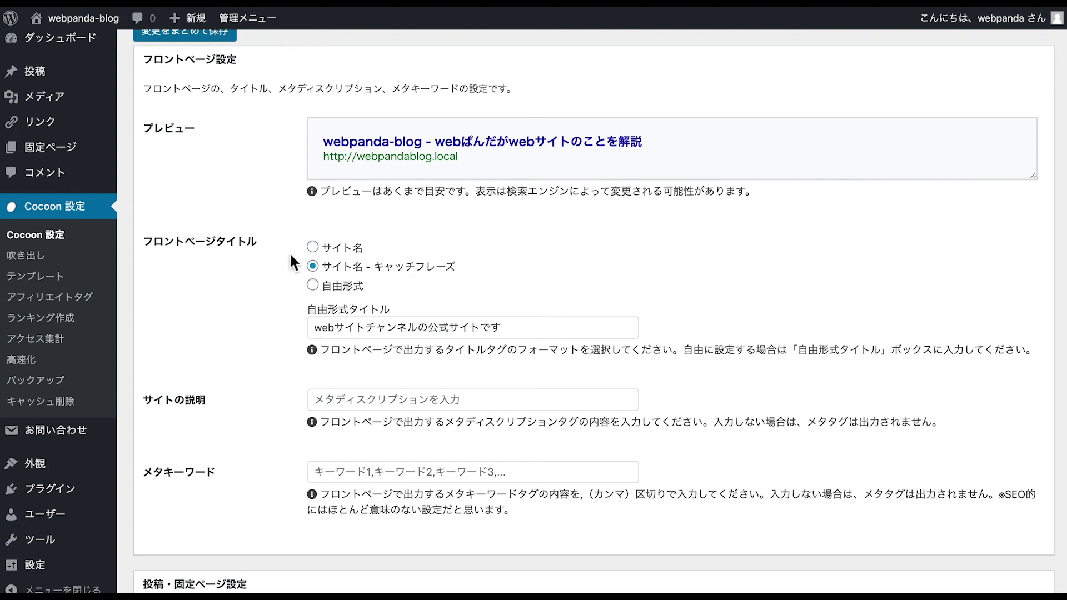
scroll(279, 379, down, 2)
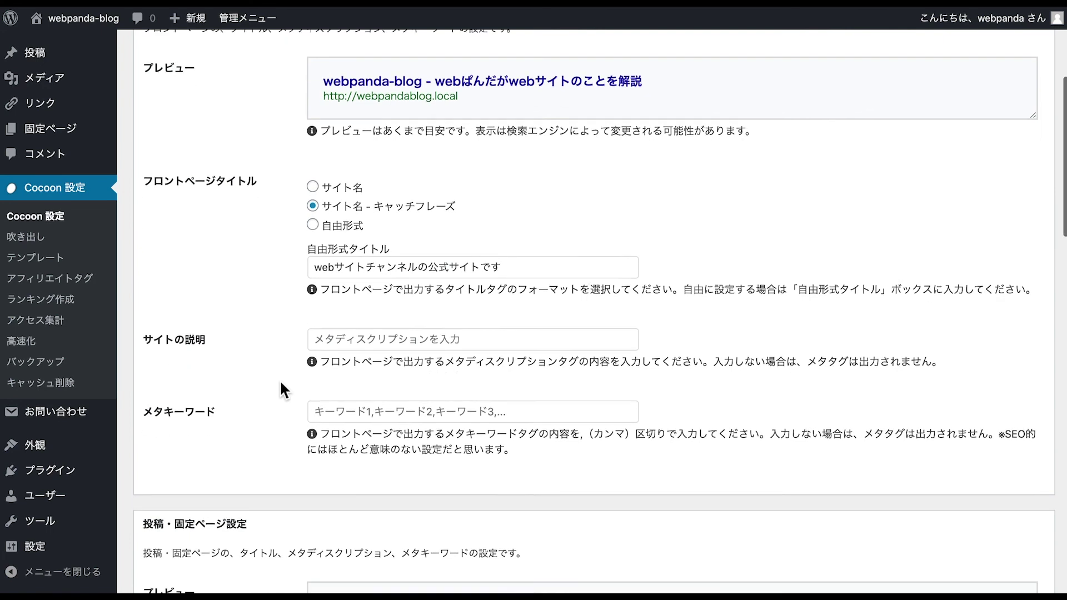
Review the title format, メタディスクリプション and メタキーワード output options under 投稿・固定ページ設定 and カテゴリー・タグページ設定, including their previews.
scroll(279, 380, down, 3)
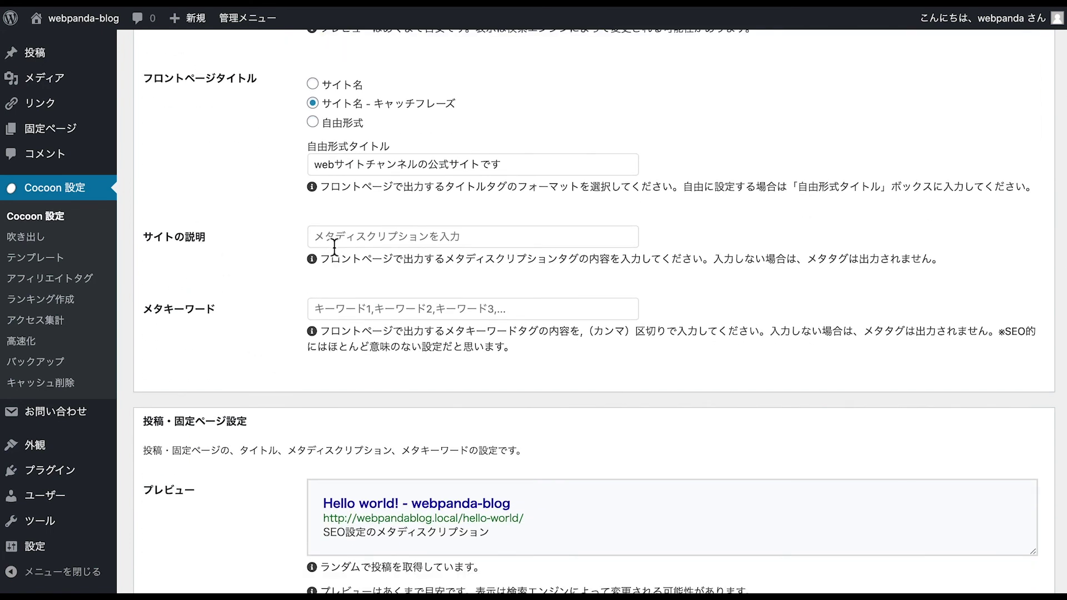
scroll(285, 301, down, 3)
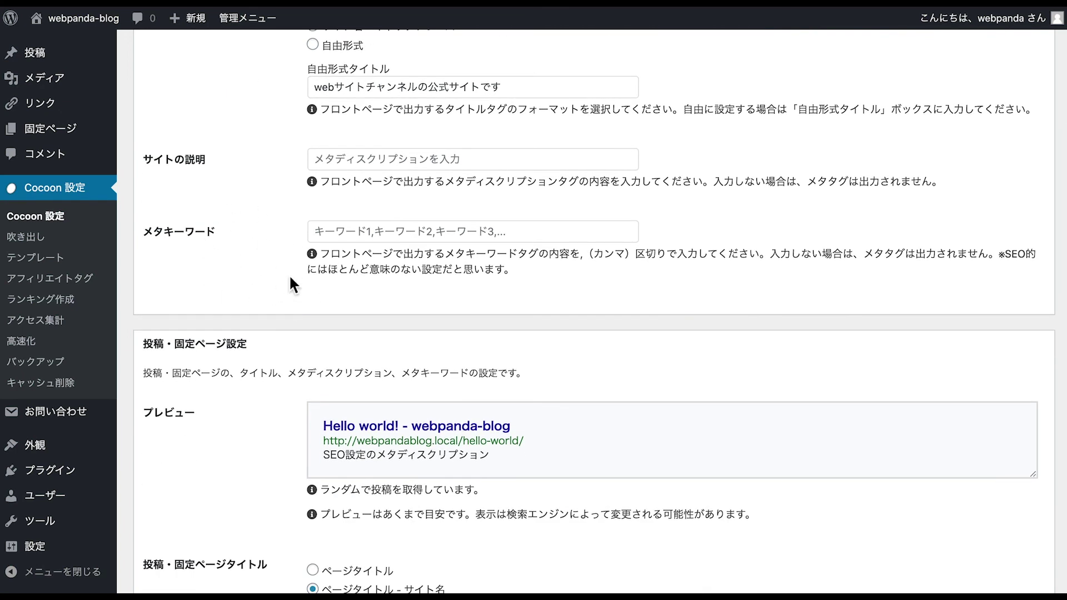
scroll(289, 274, down, 3)
scroll(272, 282, down, 5)
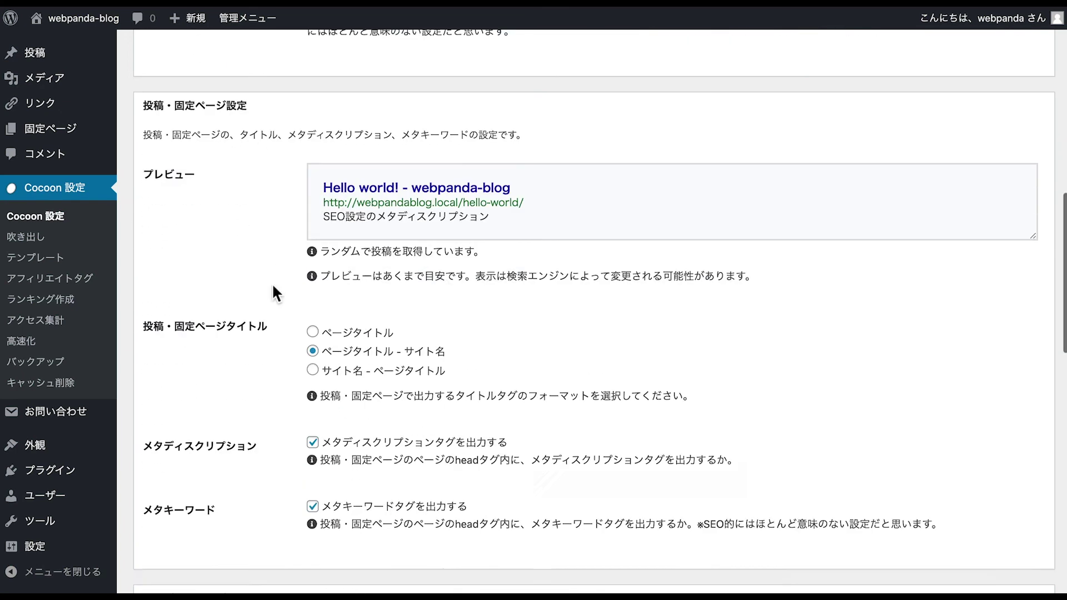
click(312, 283)
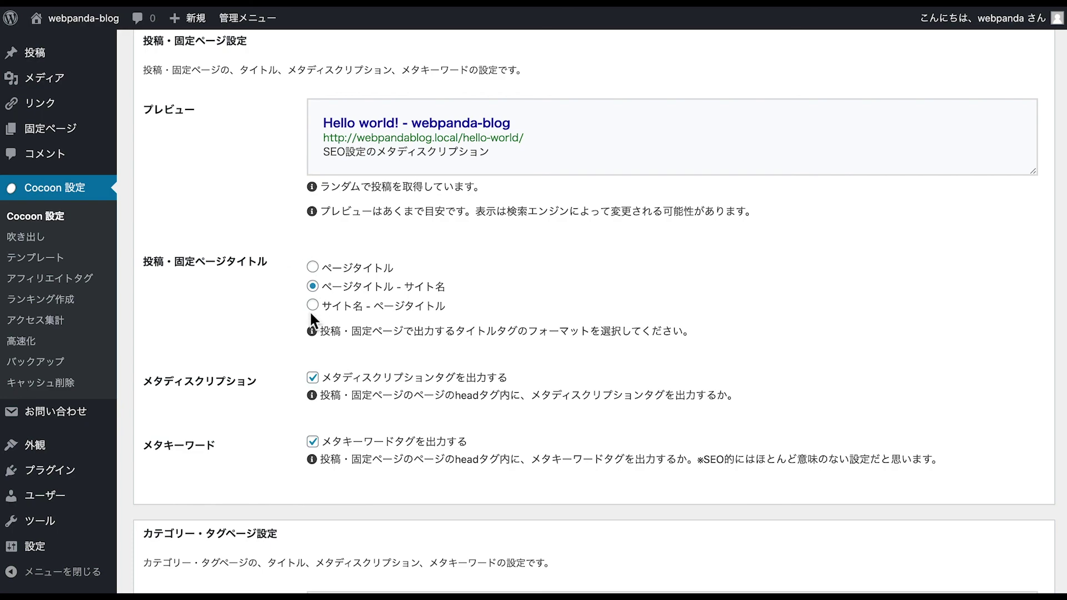
scroll(270, 348, down, 5)
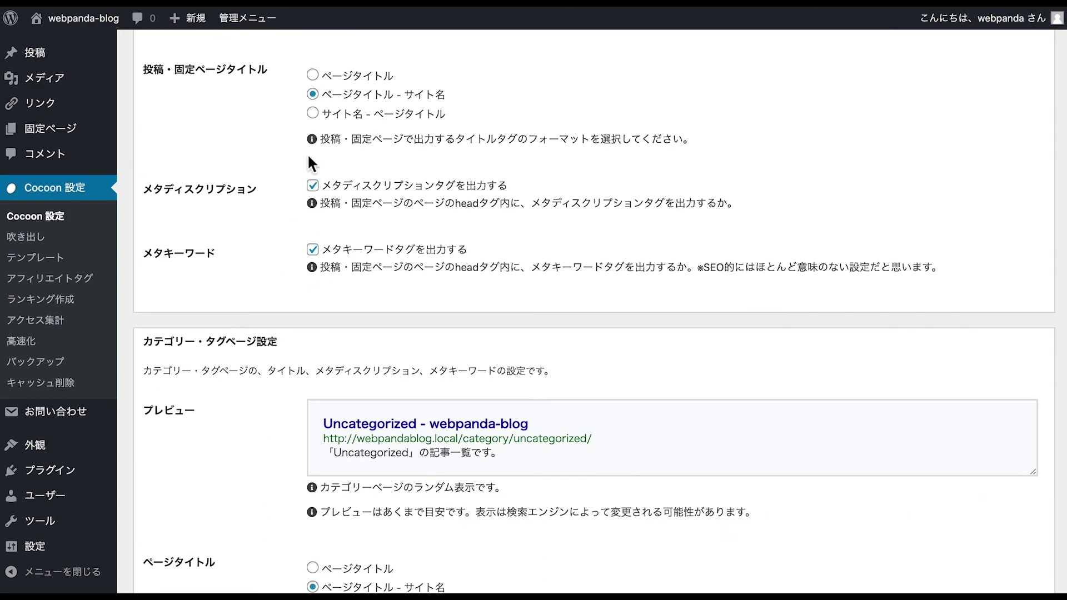
scroll(272, 385, down, 8)
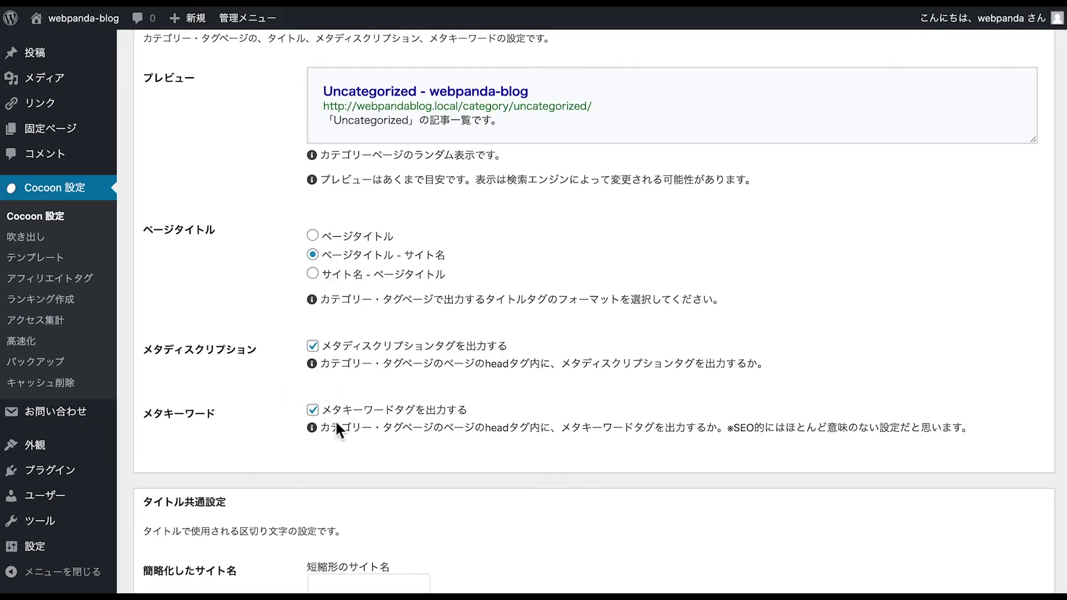
scroll(336, 419, down, 5)
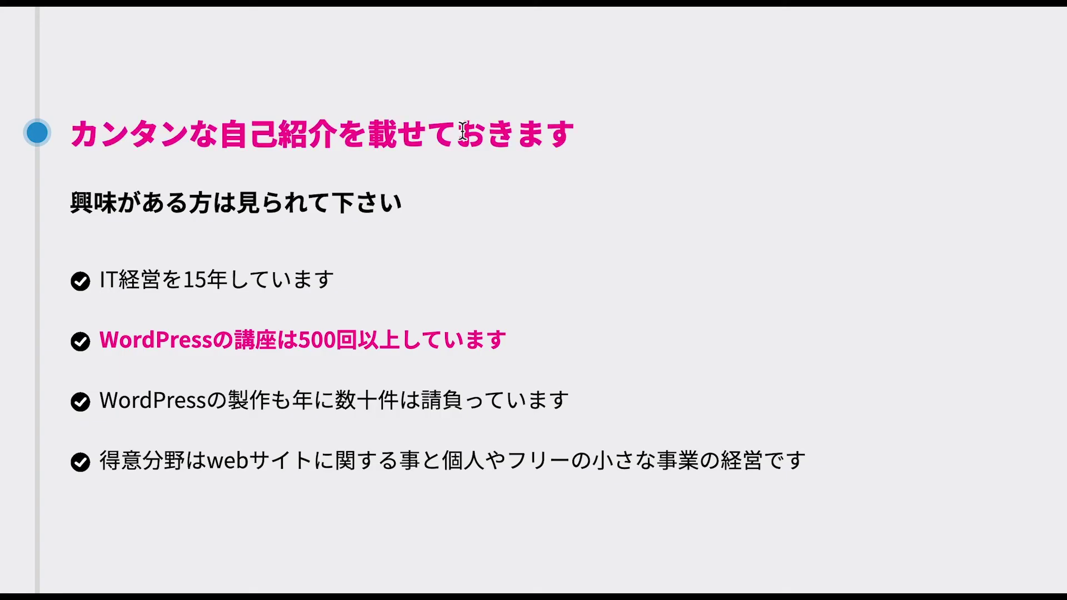
scroll(462, 214, down, 5)
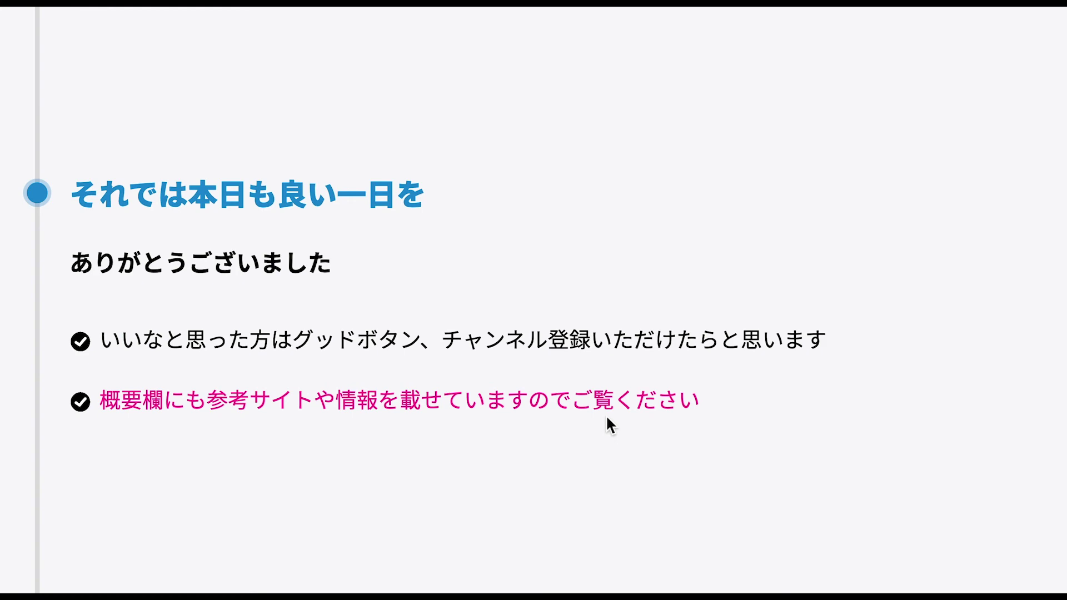
scroll(607, 418, down, 5)
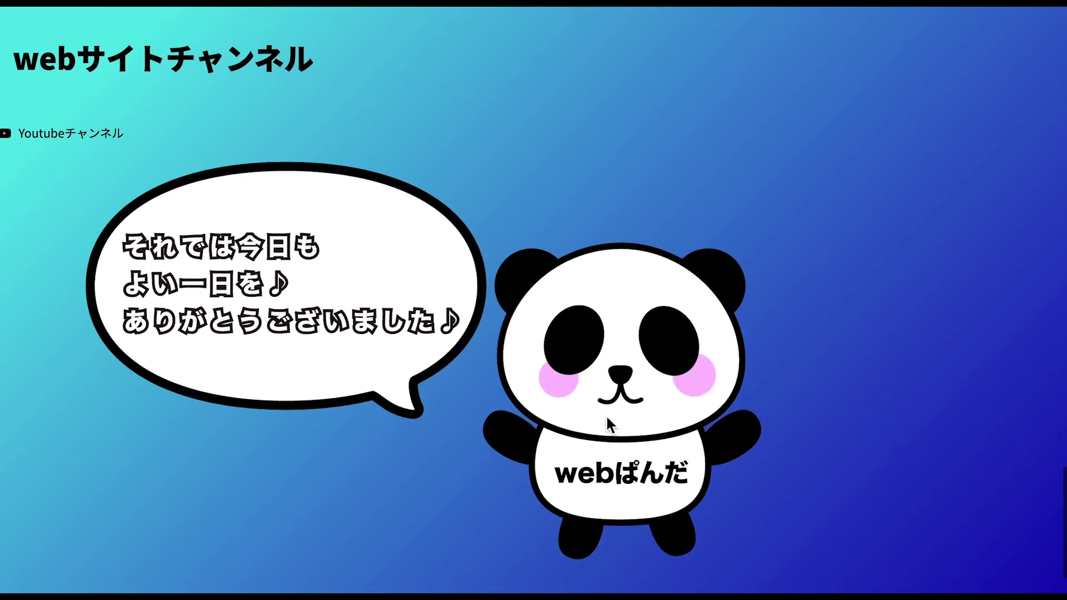